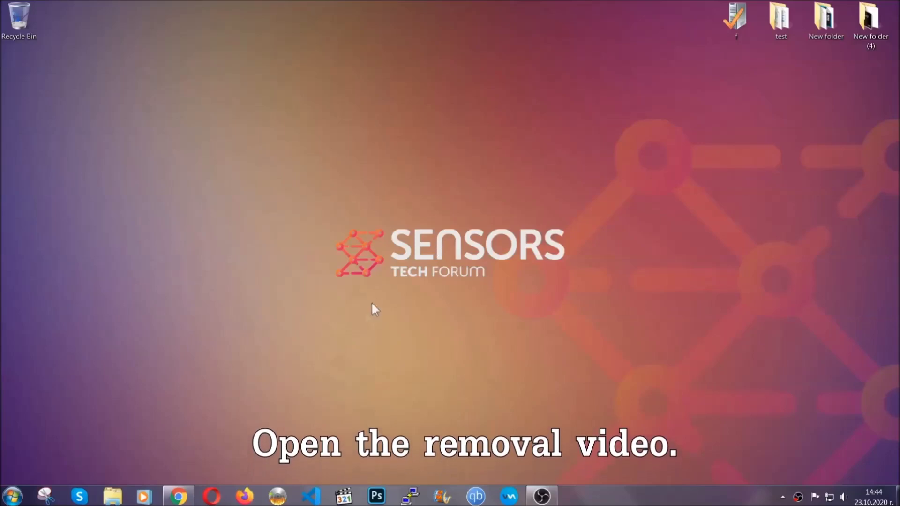
- Bring up Chrome showing the 'How to Remove a Ransomware Virus (Windows)' YouTube video
click(178, 497)
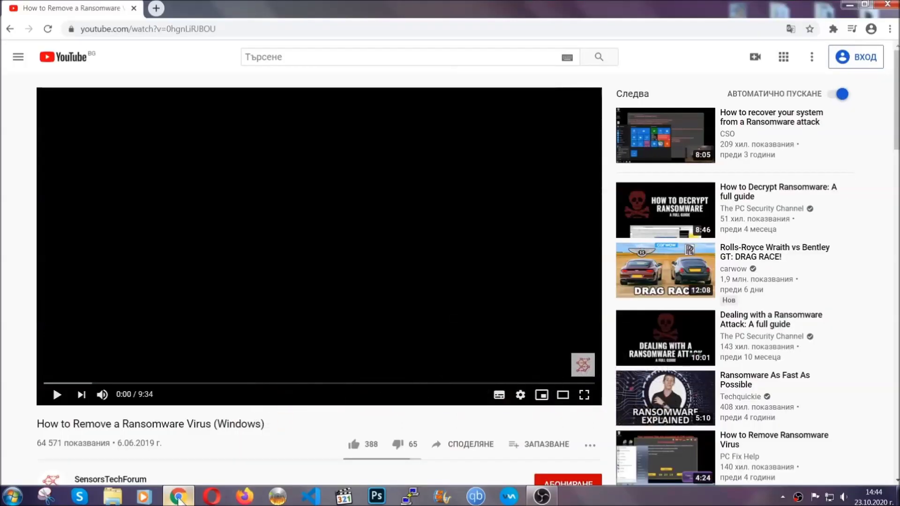
scroll(163, 383, down, 3)
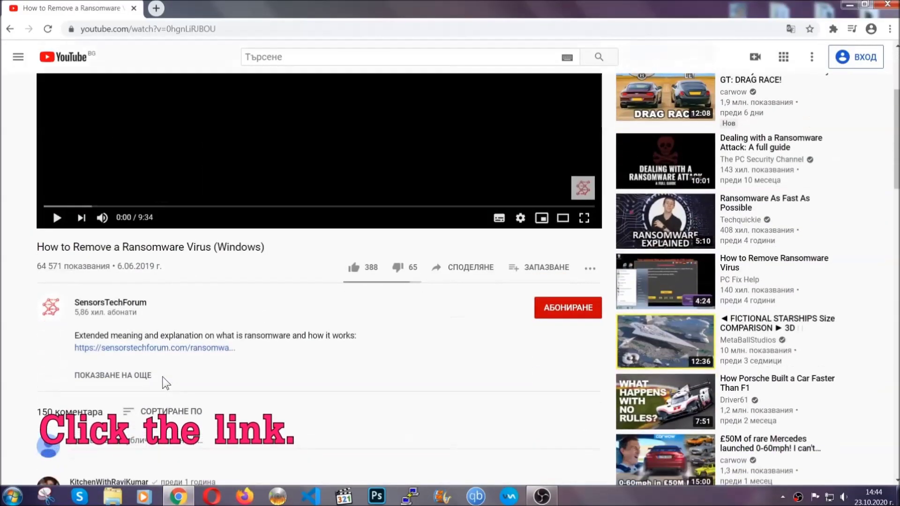
- Open the SensorsTechForum article from the video description and launch the downloaded SpyHunter installer
click(176, 347)
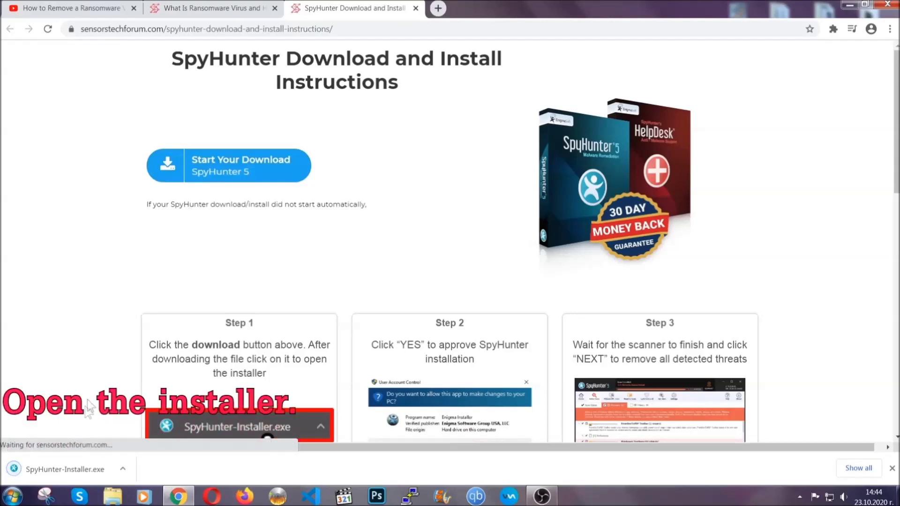
click(64, 468)
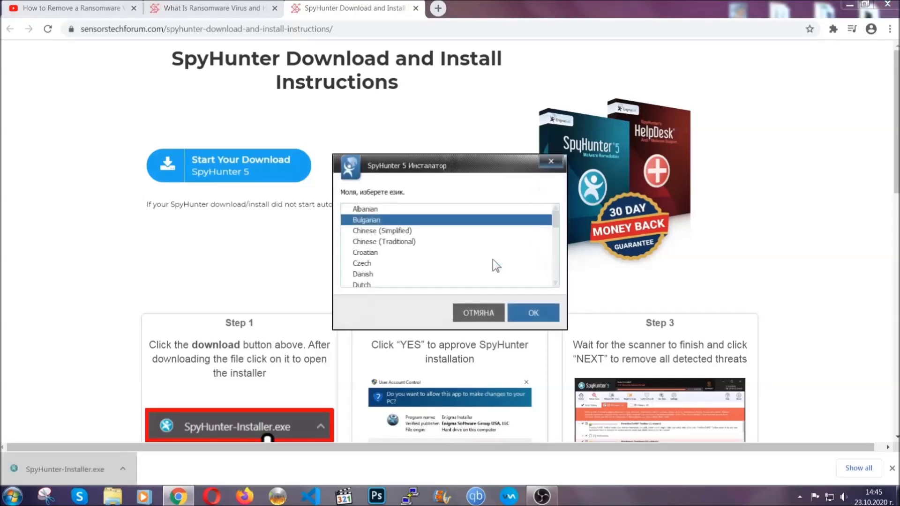
scroll(471, 264, down, 2)
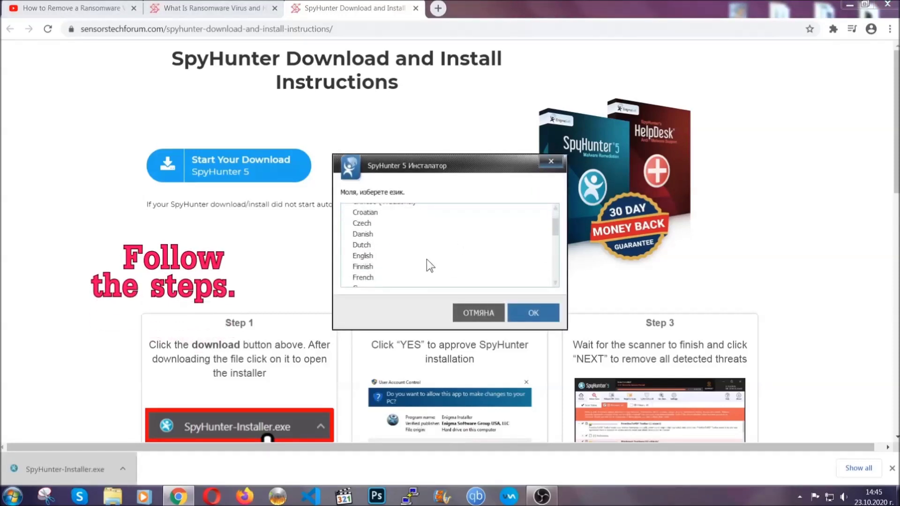
- Install SpyHunter 5 in English, accepting the EULA and finishing setup
click(424, 255)
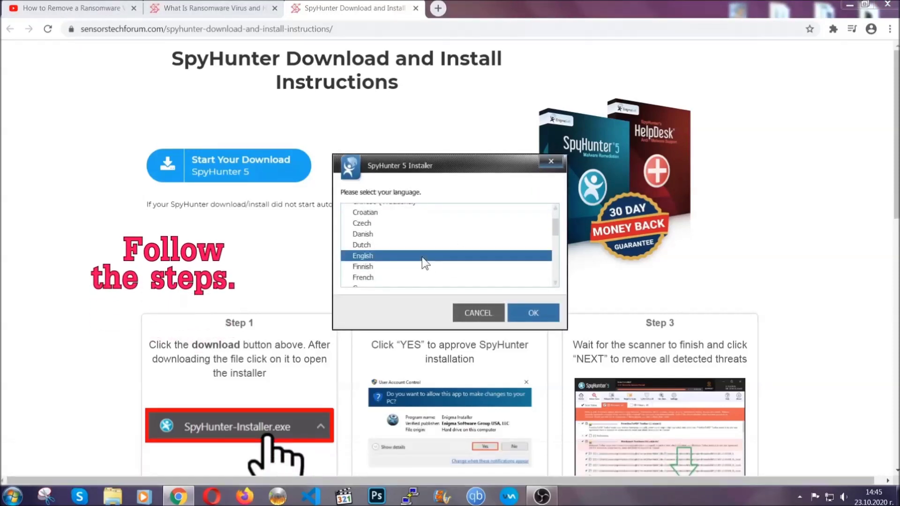
click(527, 313)
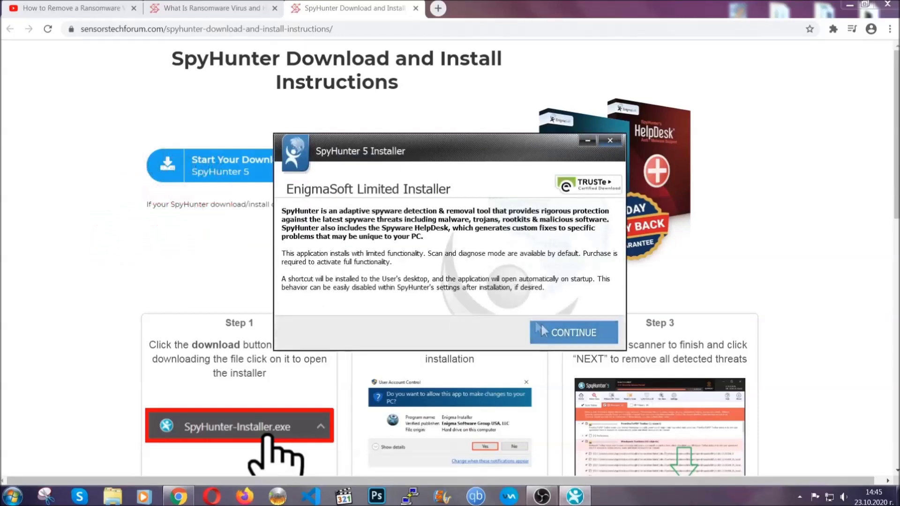
click(543, 329)
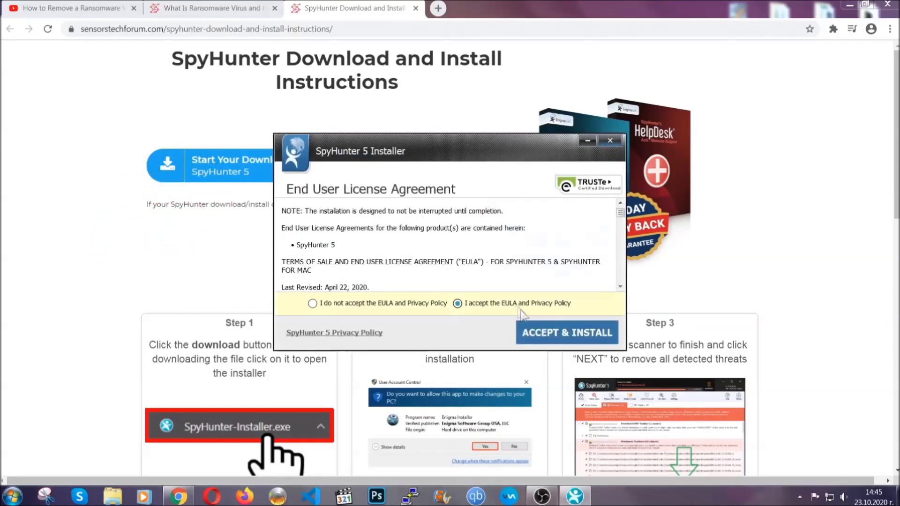
click(538, 328)
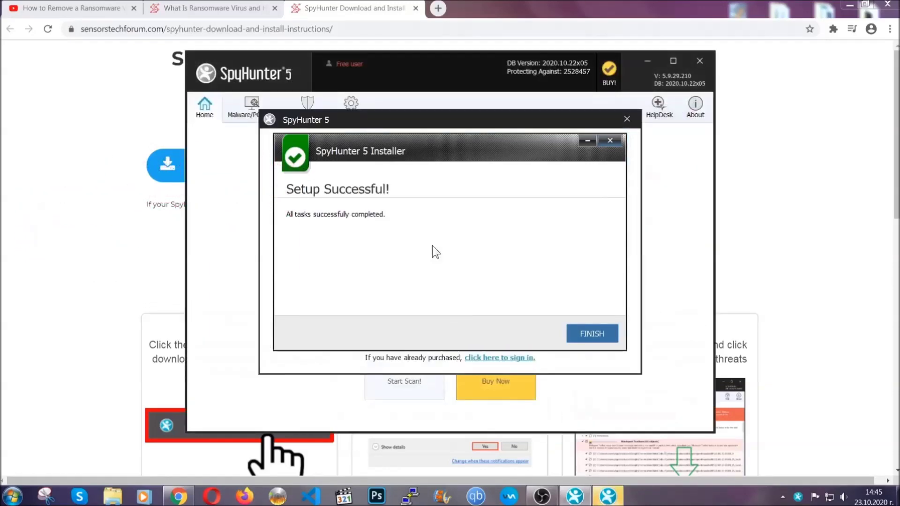
click(576, 335)
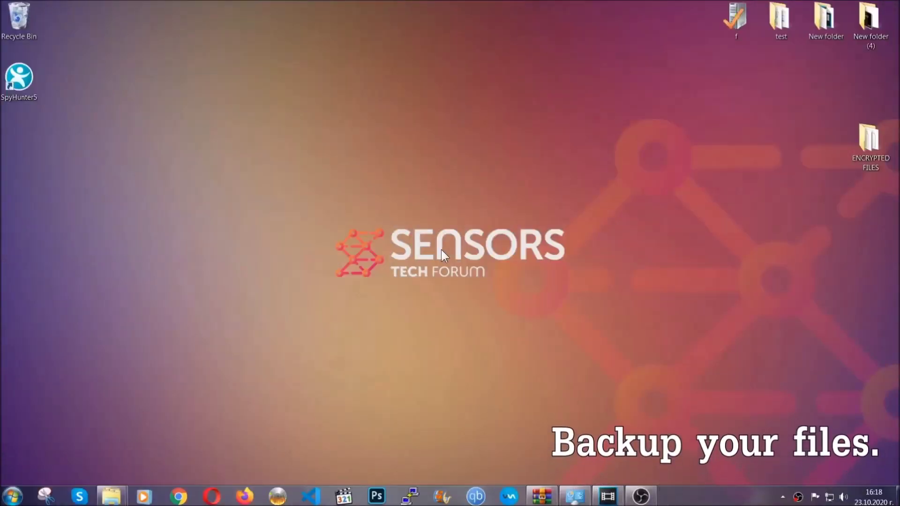
- Copy all six .efji files from the ENCRYPTED FILES folder
double_click(864, 144)
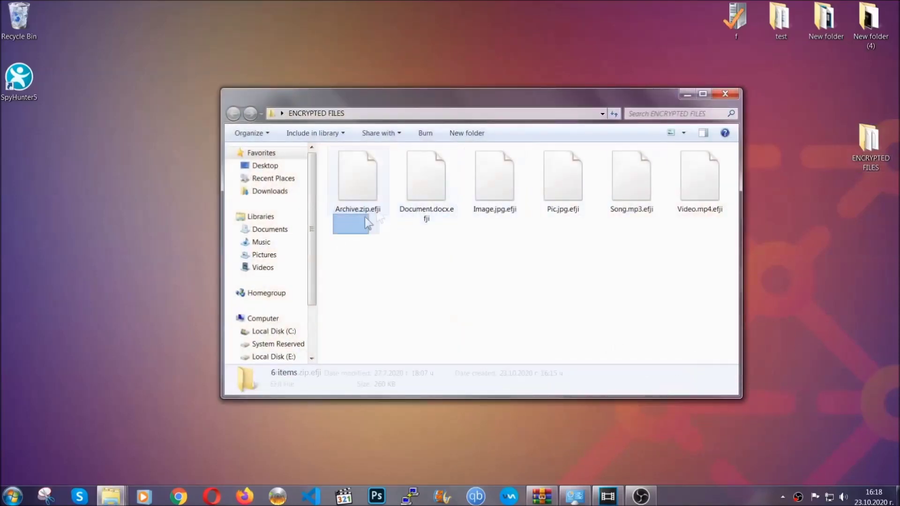
drag(365, 218, 704, 167)
right_click(704, 167)
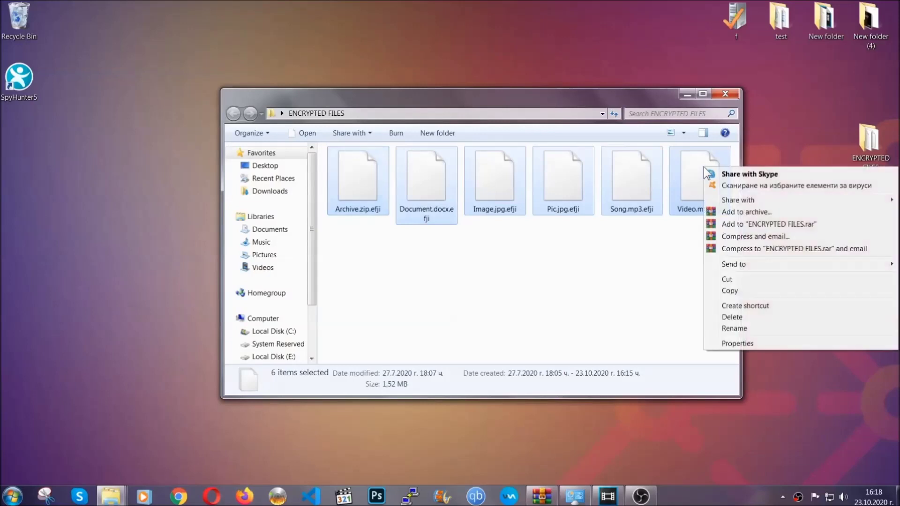
click(729, 291)
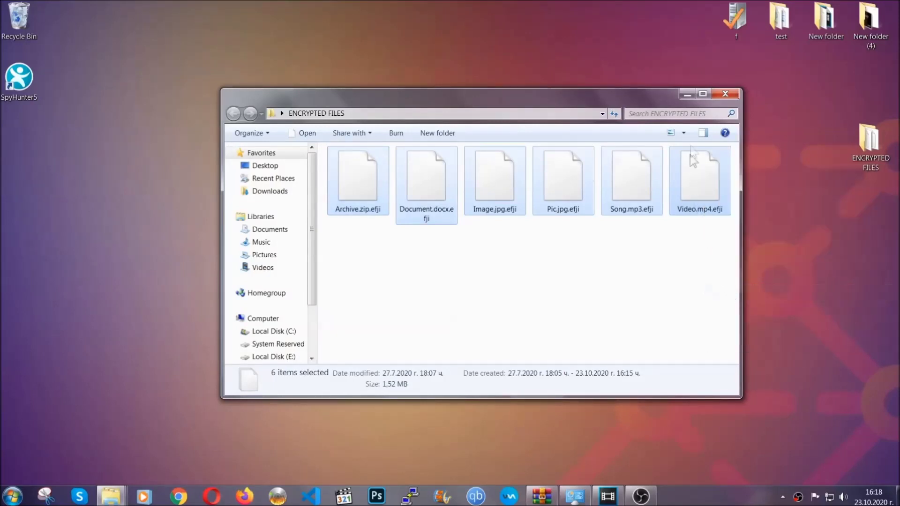
click(688, 93)
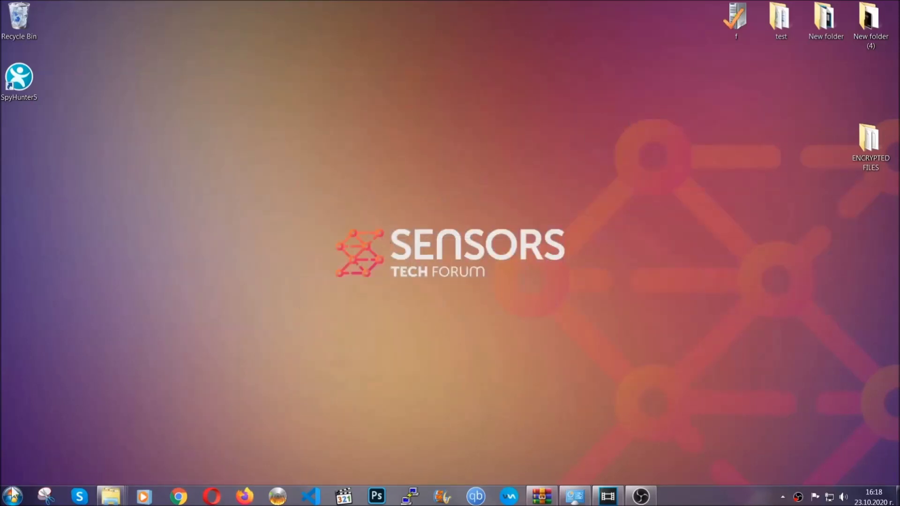
- Paste the six files onto FLASH DRIVE (H:) and close the window
click(12, 496)
click(170, 352)
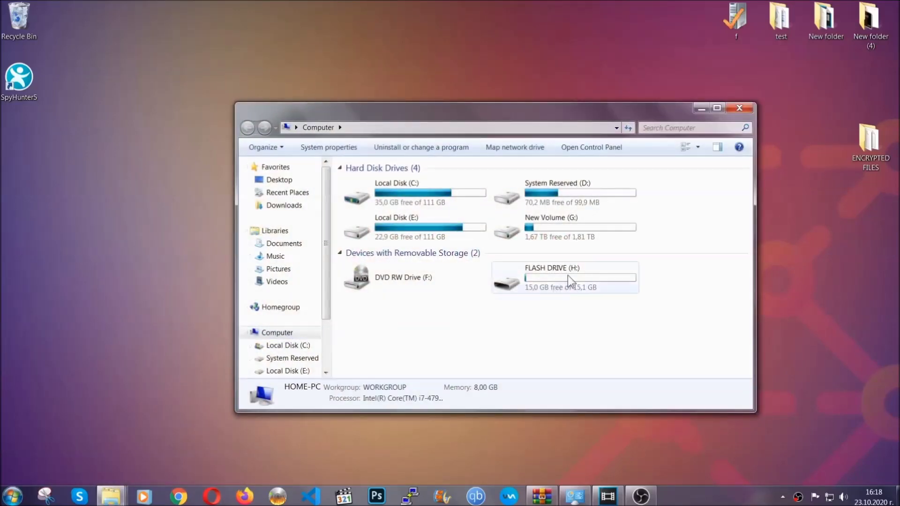
double_click(567, 275)
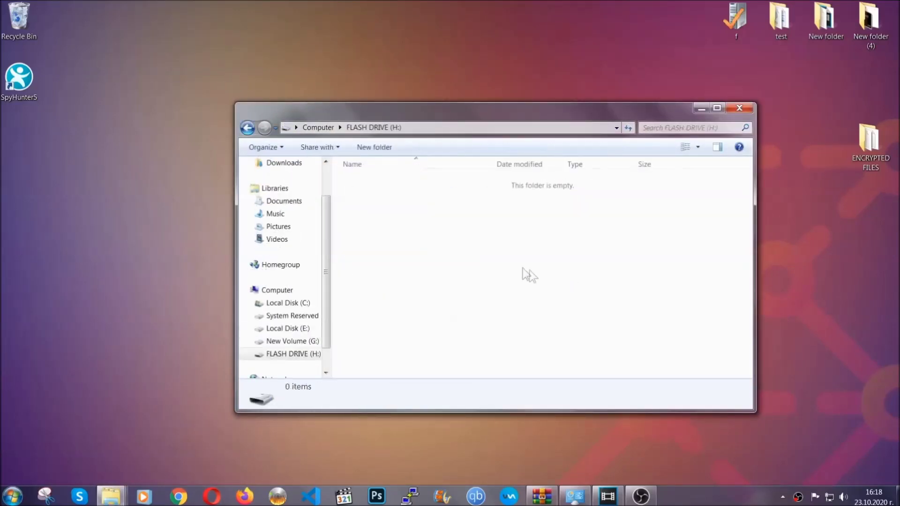
right_click(388, 208)
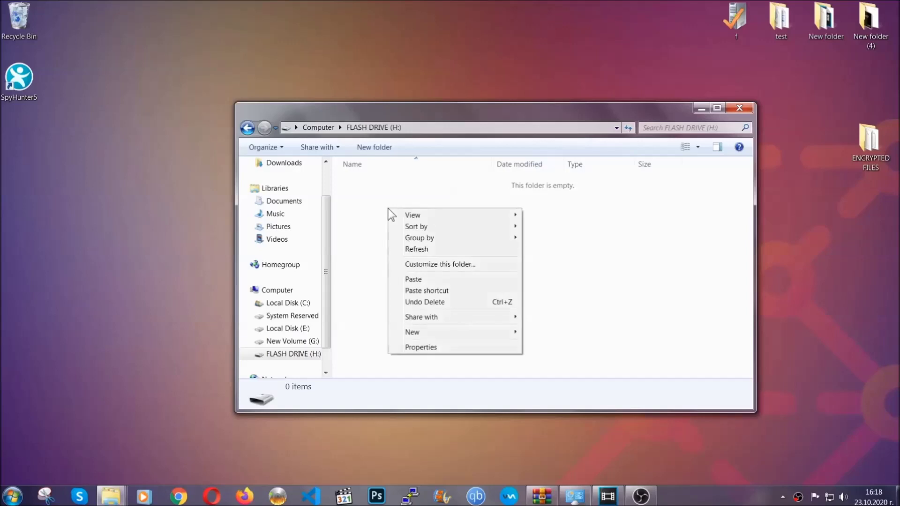
click(412, 279)
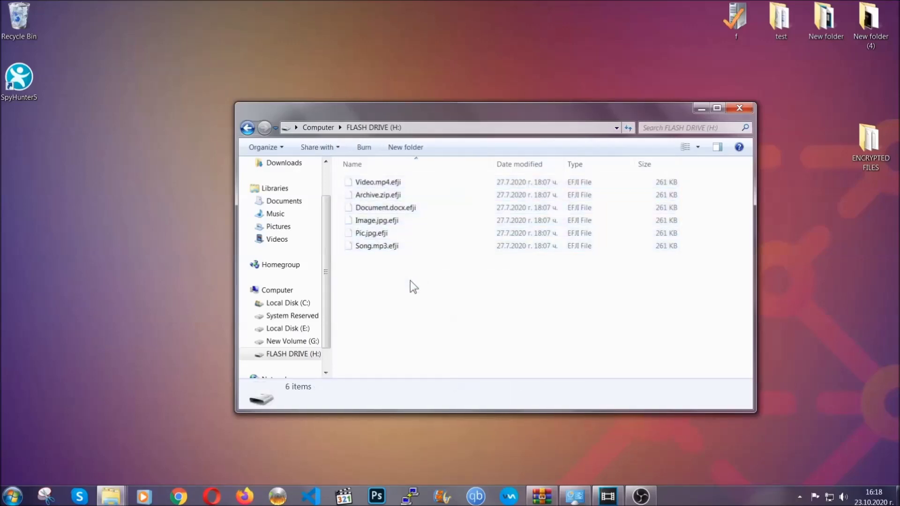
click(741, 107)
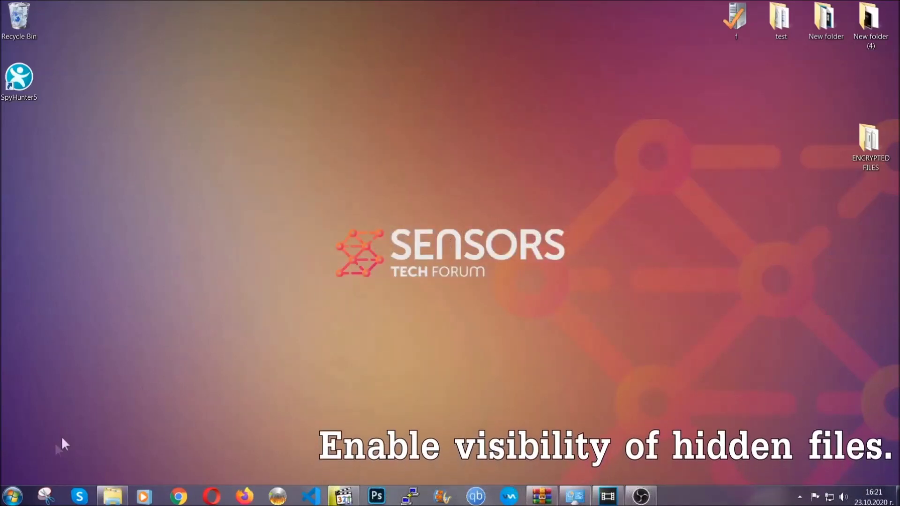
- Find Folder Options via Start search and turn on 'Show hidden files, folders, and drives'
click(13, 496)
click(37, 469)
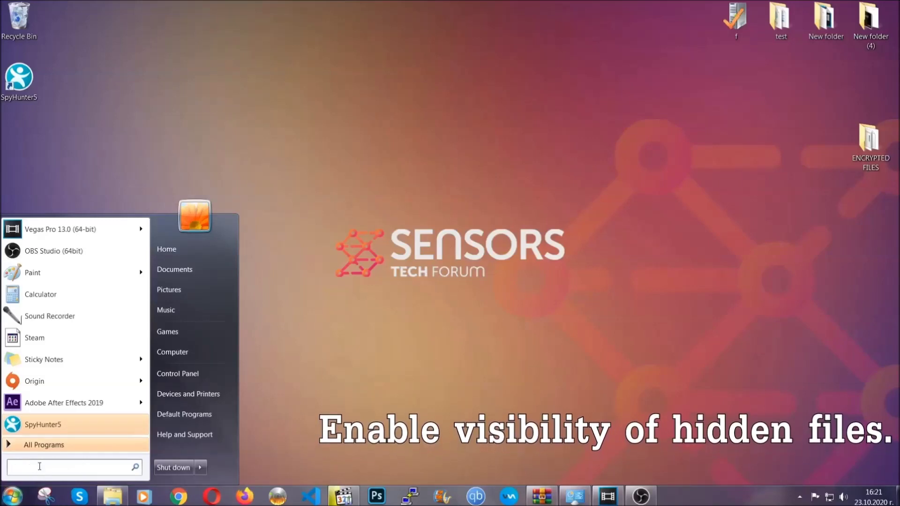
text(s)
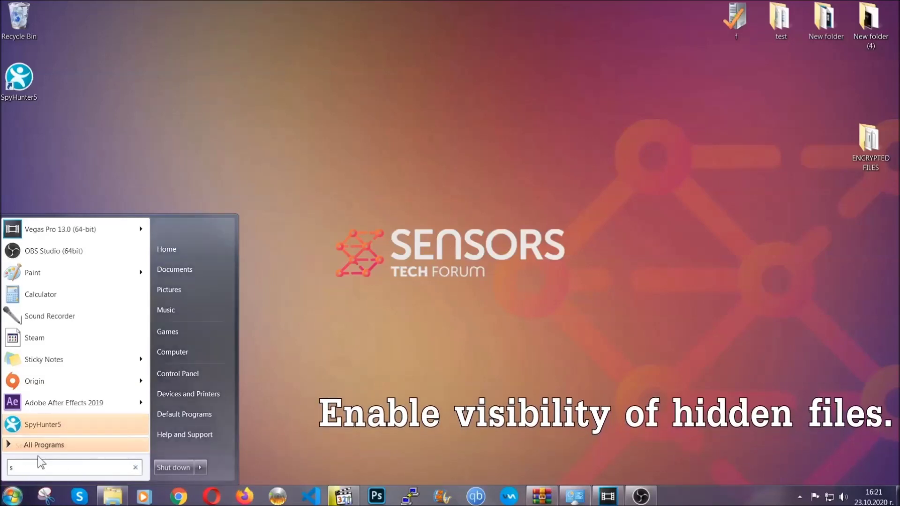
text(howh)
key(BackSpace)
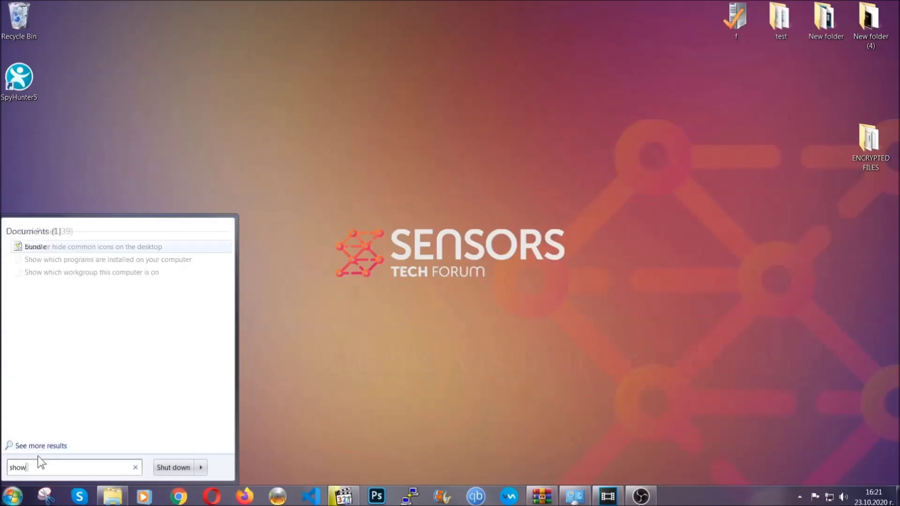
text( hidden files)
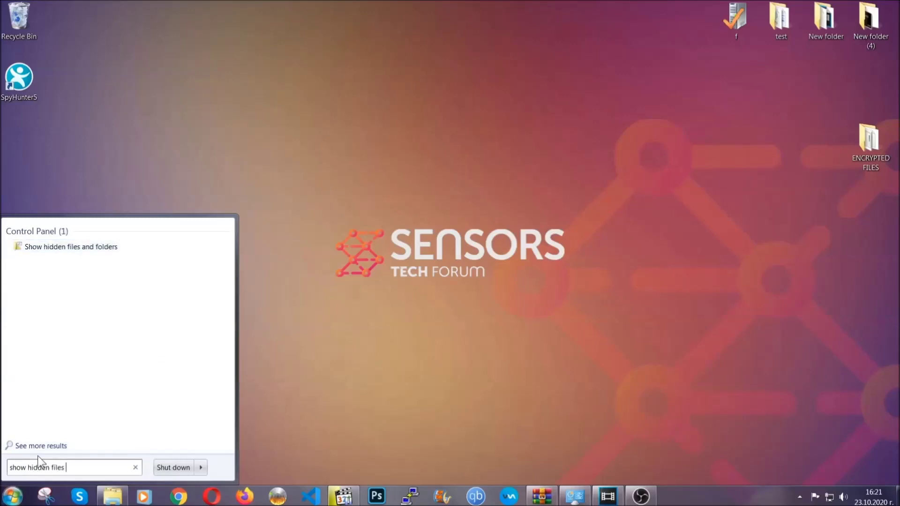
text( and folders)
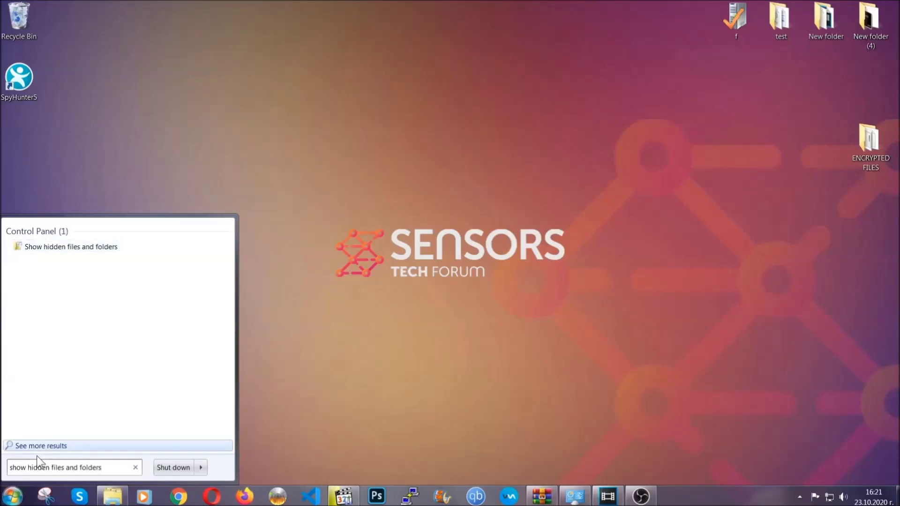
click(106, 247)
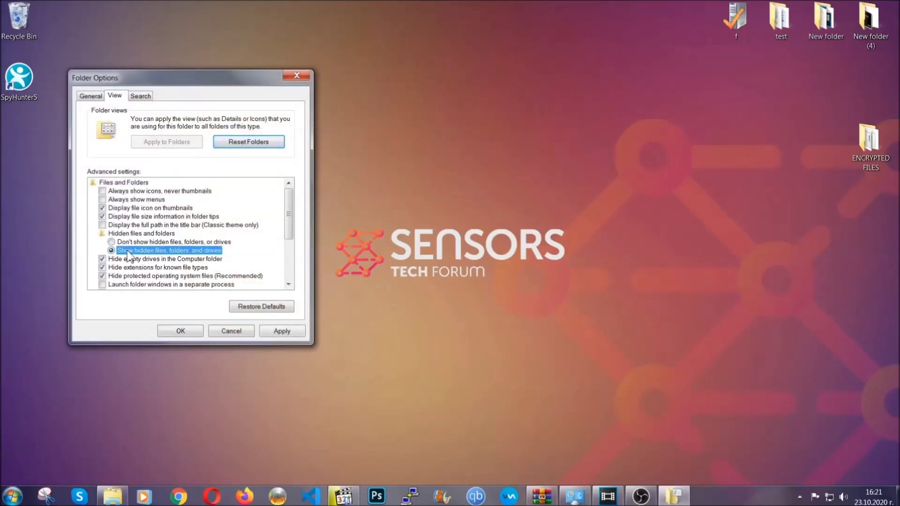
click(278, 334)
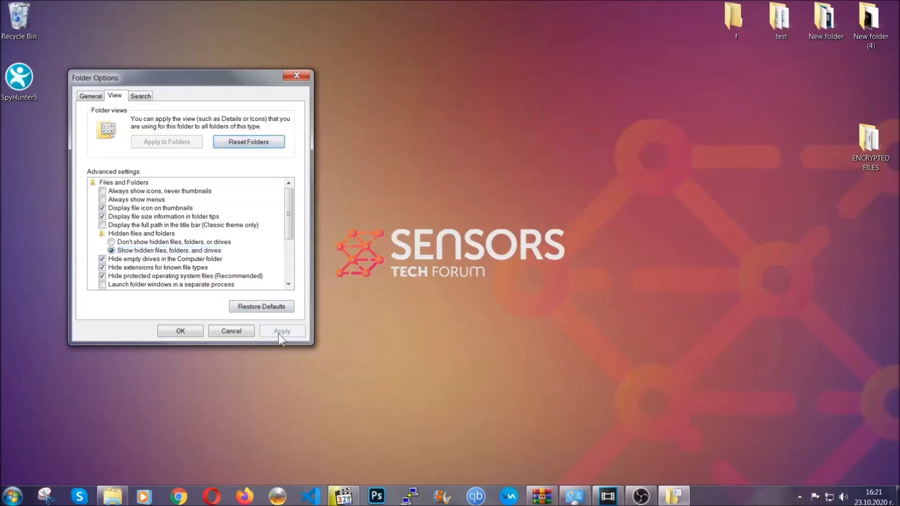
click(179, 331)
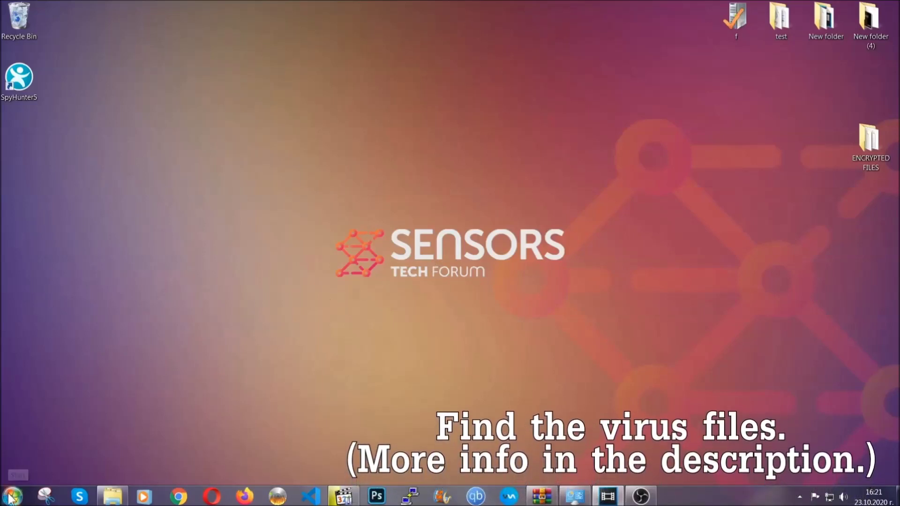
- Search Computer for 'fileextension:exe Example Virus Name'
key(super)
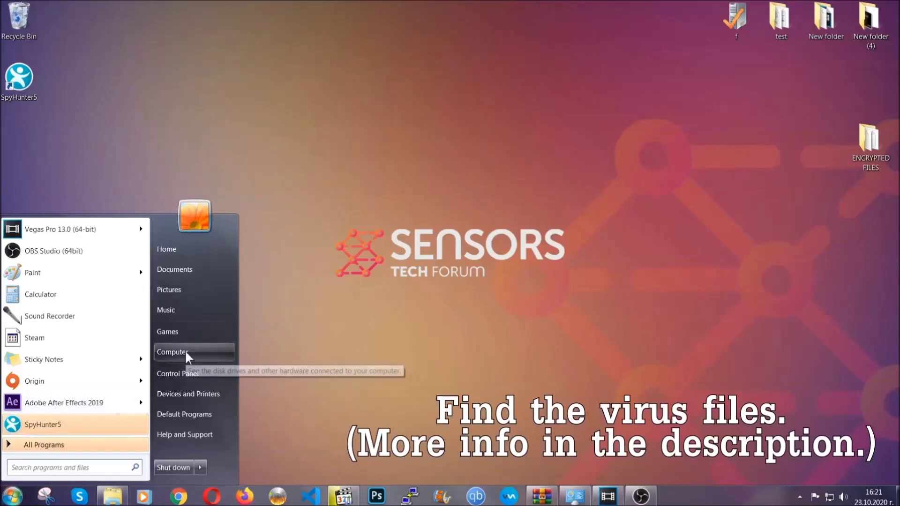
click(186, 354)
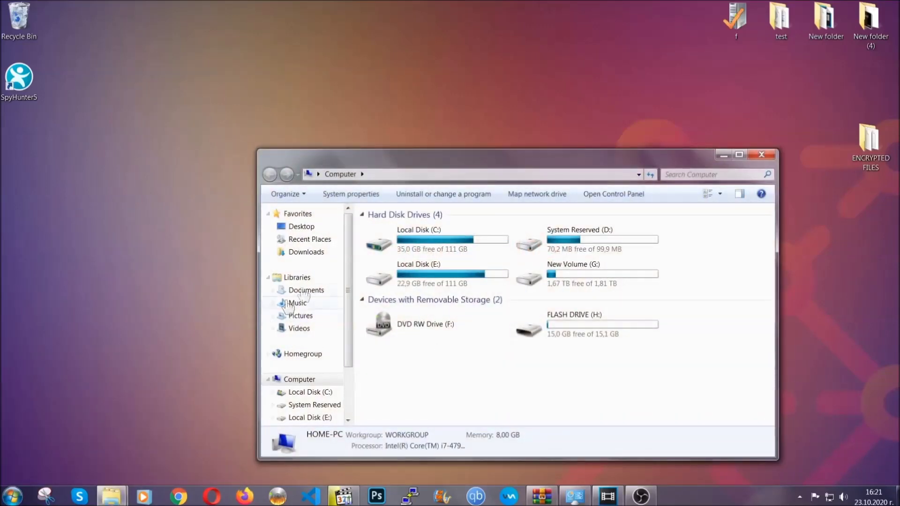
drag(490, 165, 430, 125)
text(files)
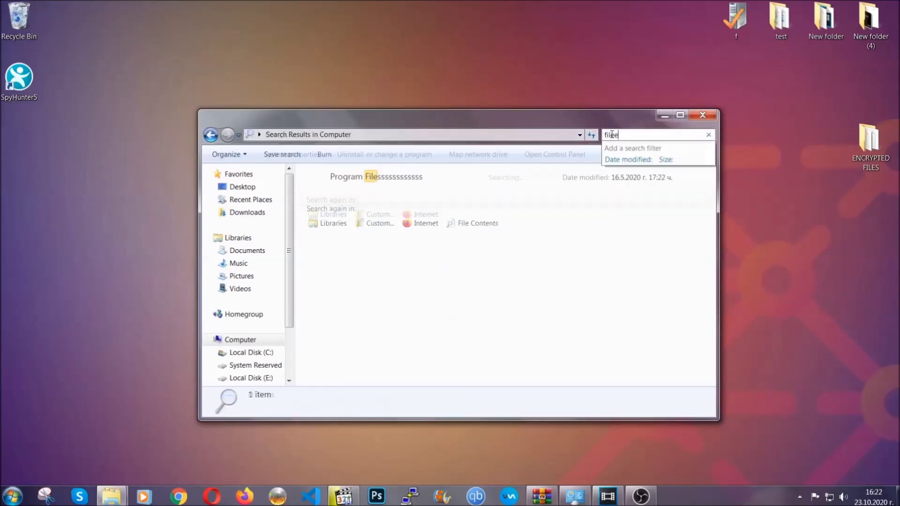
text(extension:exe )
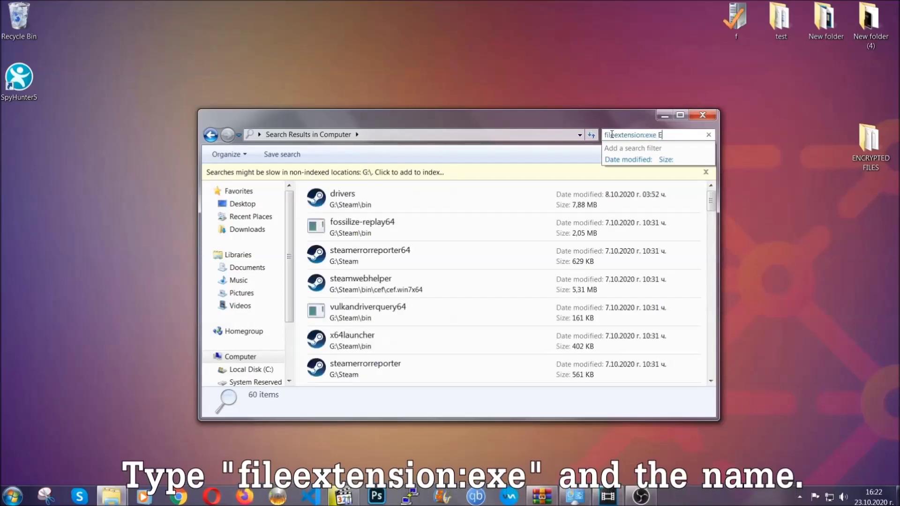
text(Exampl)
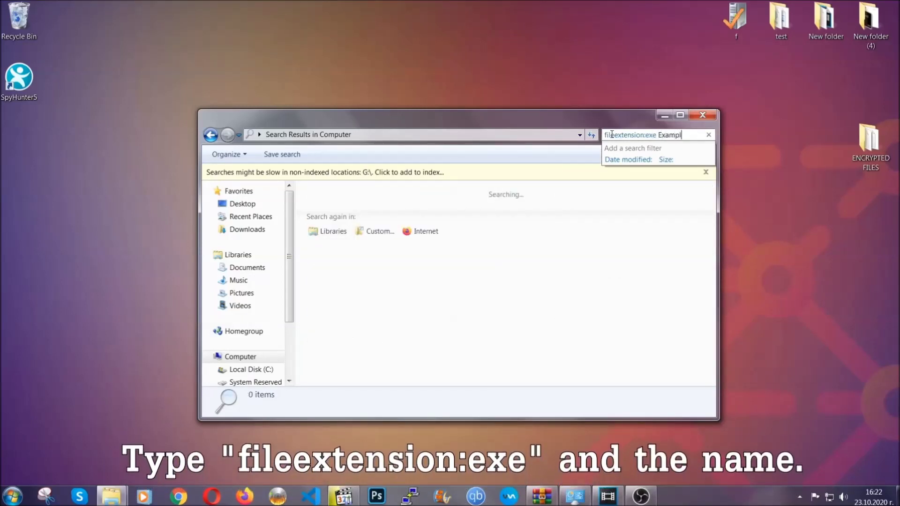
text(e Virus Name)
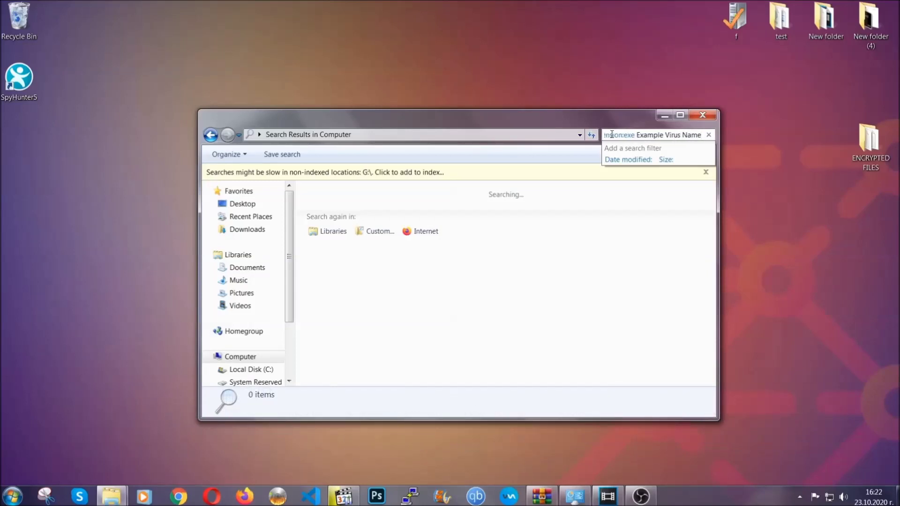
key(Return)
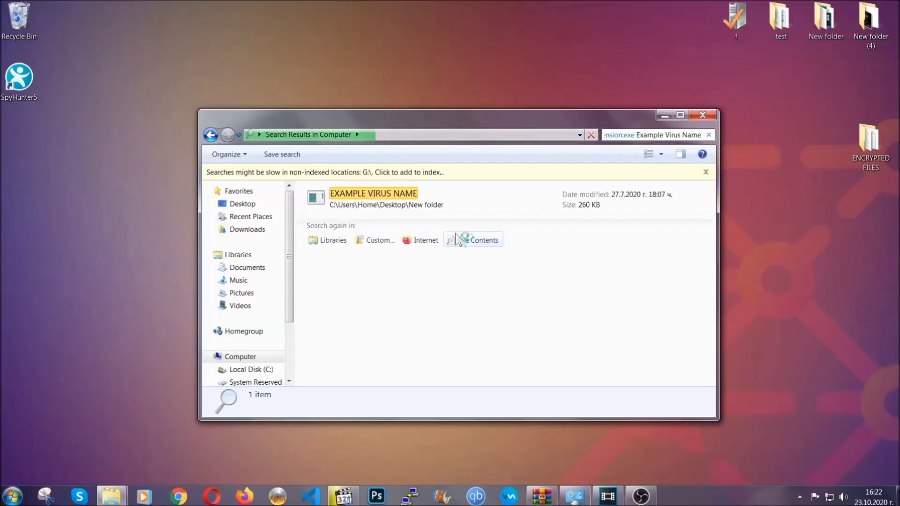
- Delete the EXAMPLE VIRUS NAME result to the Recycle Bin and close the window
click(393, 190)
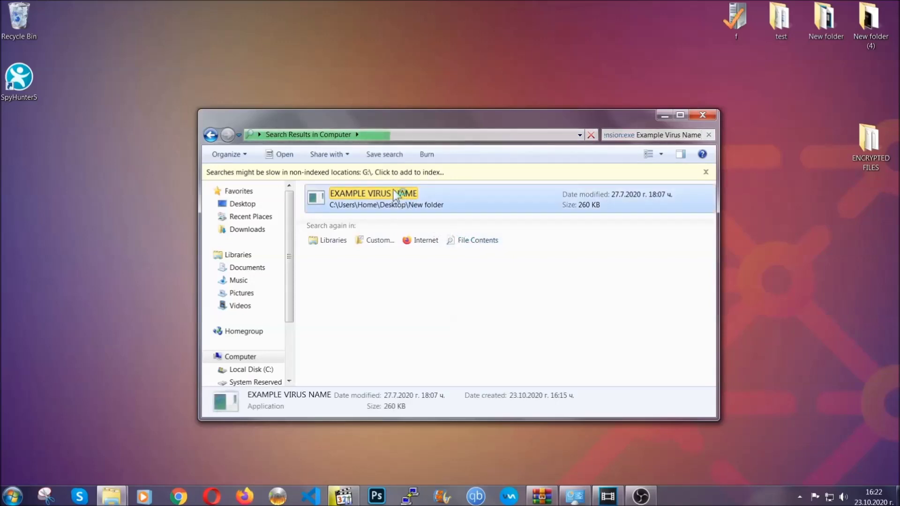
right_click(396, 196)
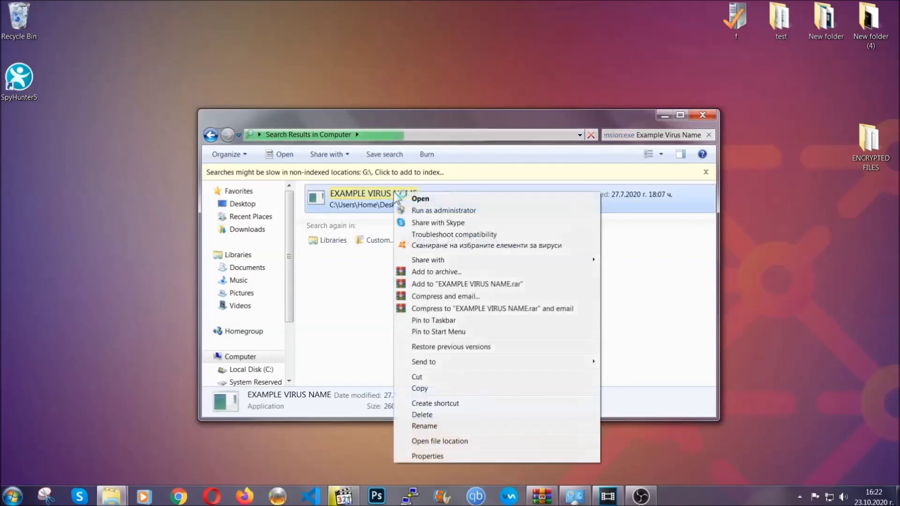
click(434, 415)
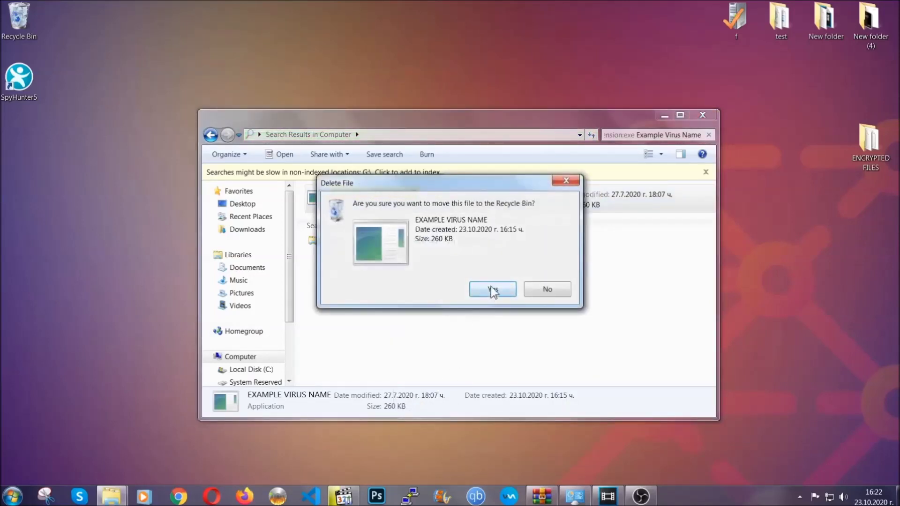
click(492, 290)
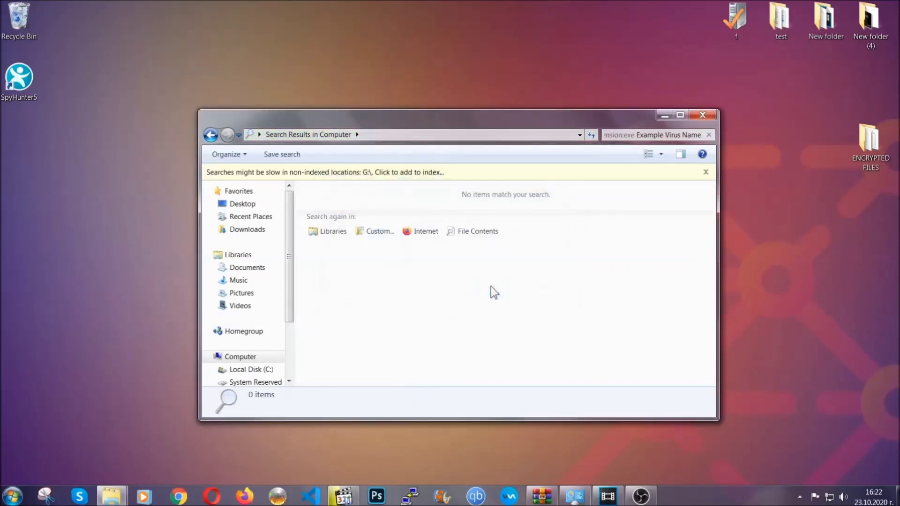
click(704, 115)
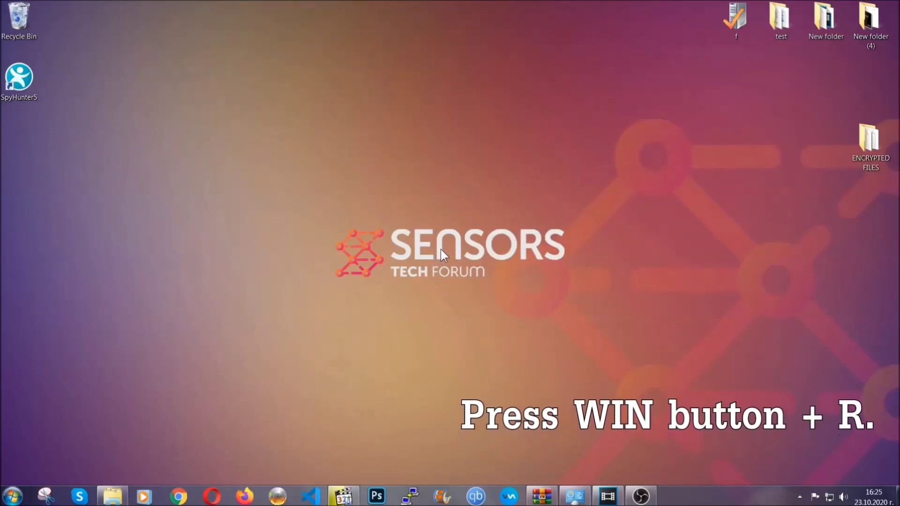
- Replace 'cmd' with REGEDIT in the Run dialog to start Registry Editor
key(super+r)
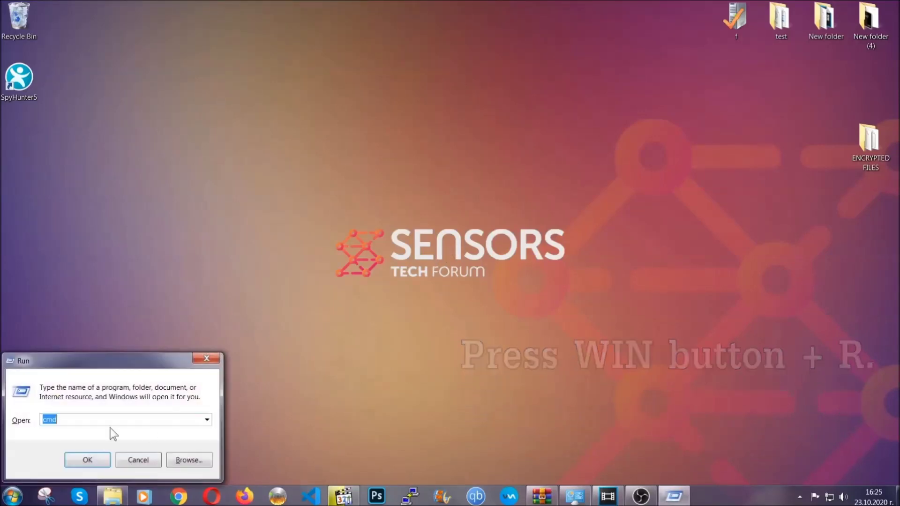
click(98, 426)
key(BackSpace)
key(BackSpace)
key(BackSpace)
text(REGEDIT)
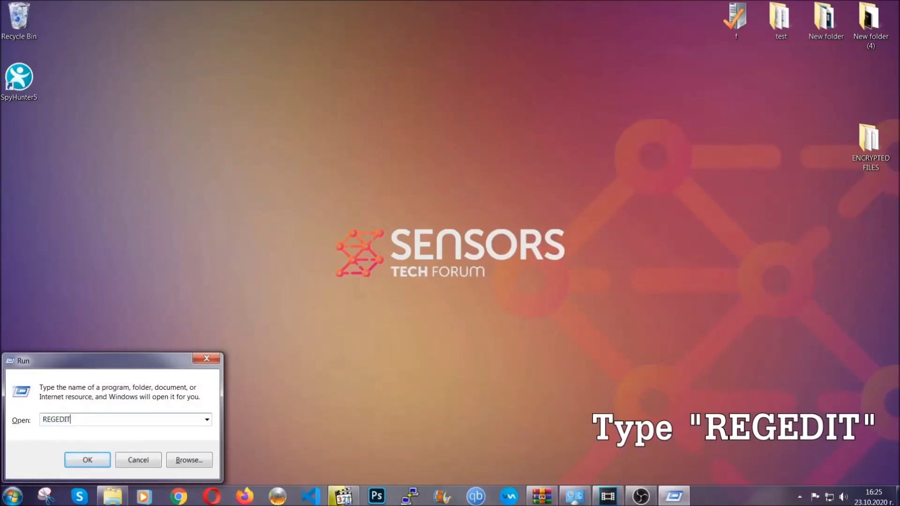
click(77, 458)
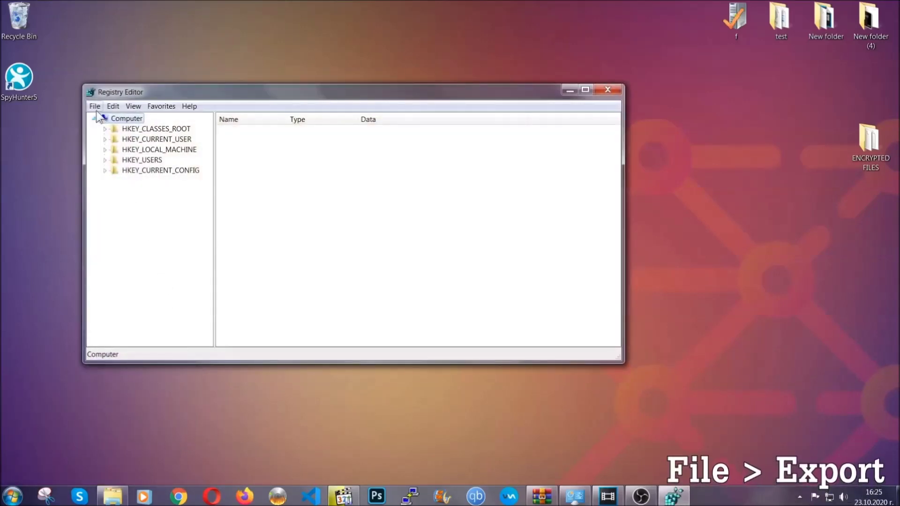
- Export the whole registry as BACKUP to the Desktop with export range All
click(95, 106)
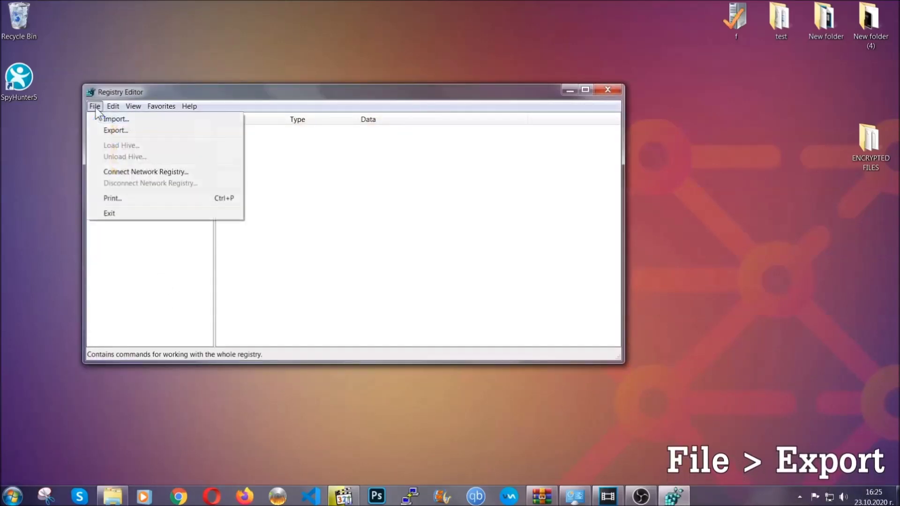
click(116, 129)
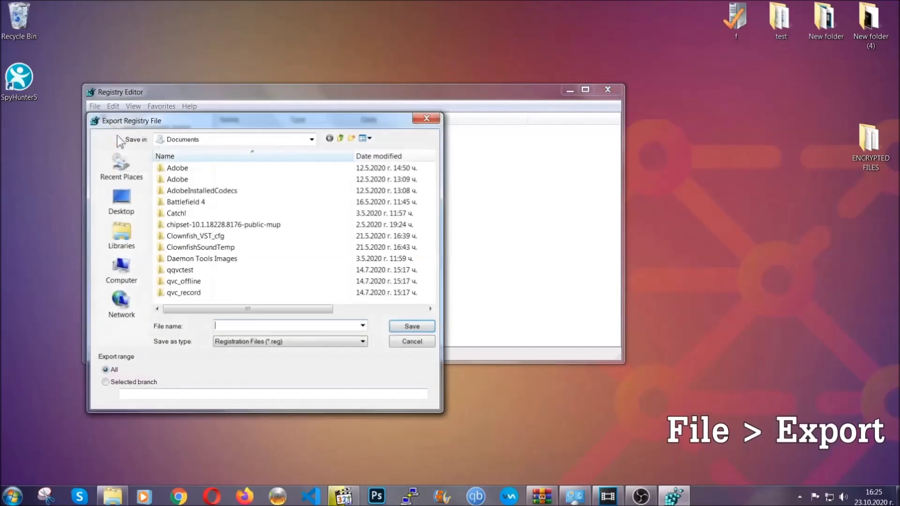
click(117, 202)
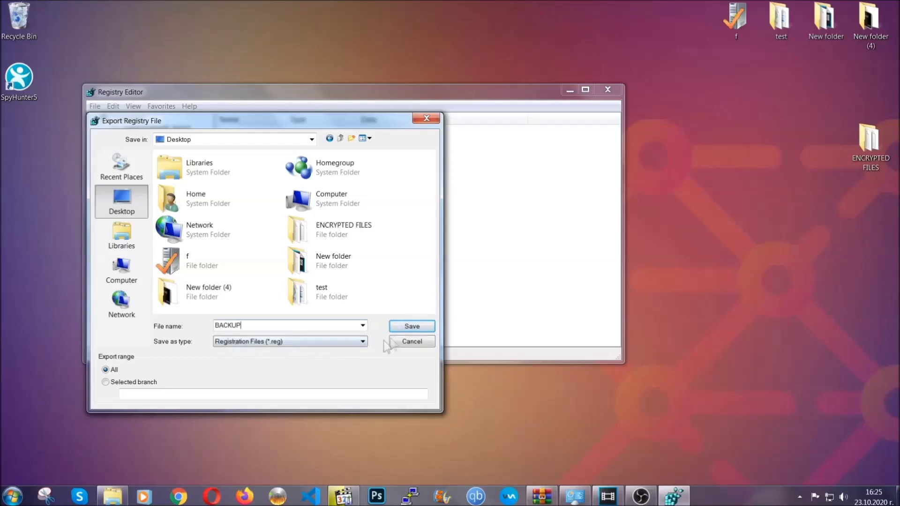
click(408, 331)
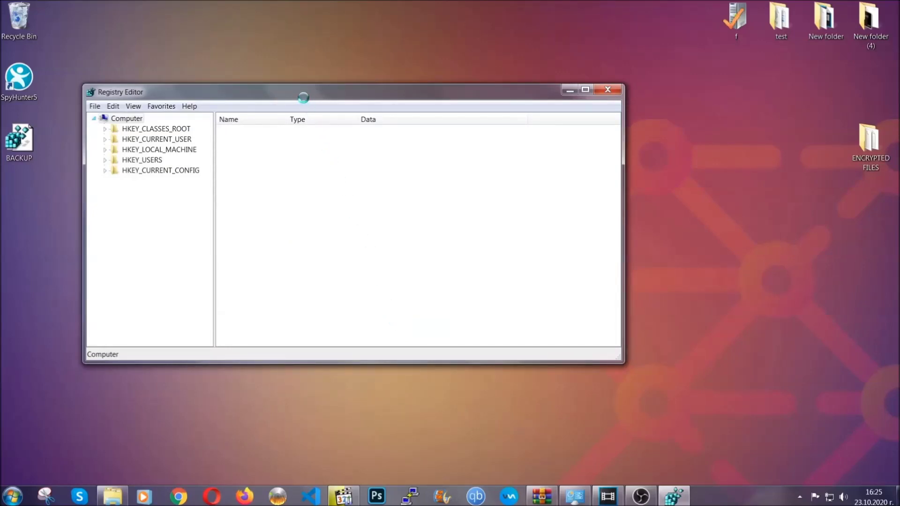
drag(303, 98, 393, 127)
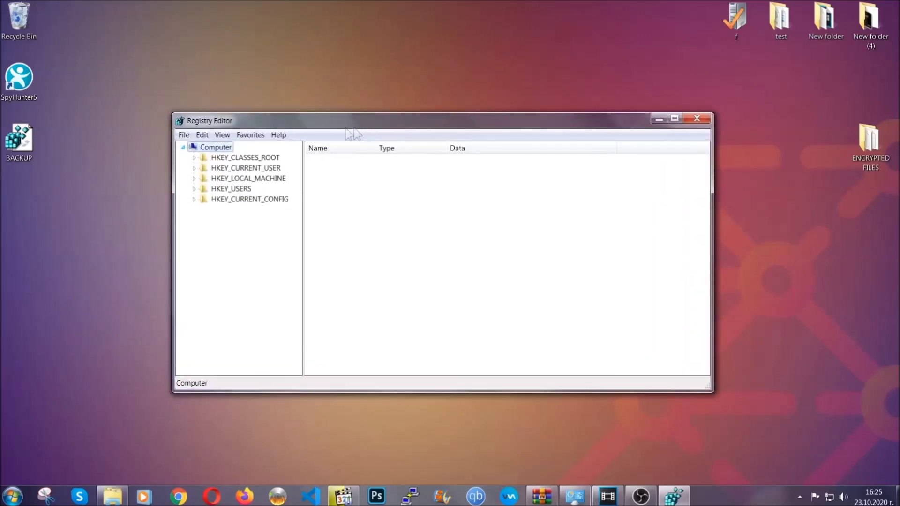
click(184, 136)
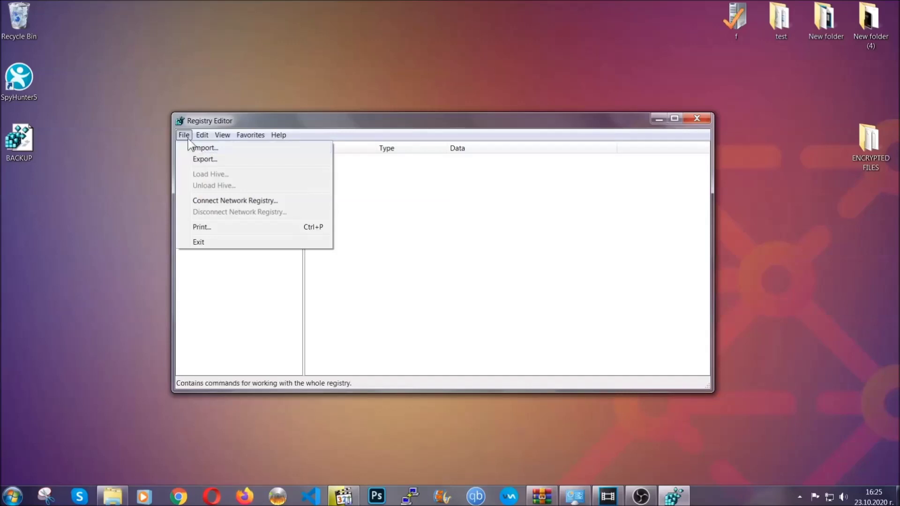
click(185, 135)
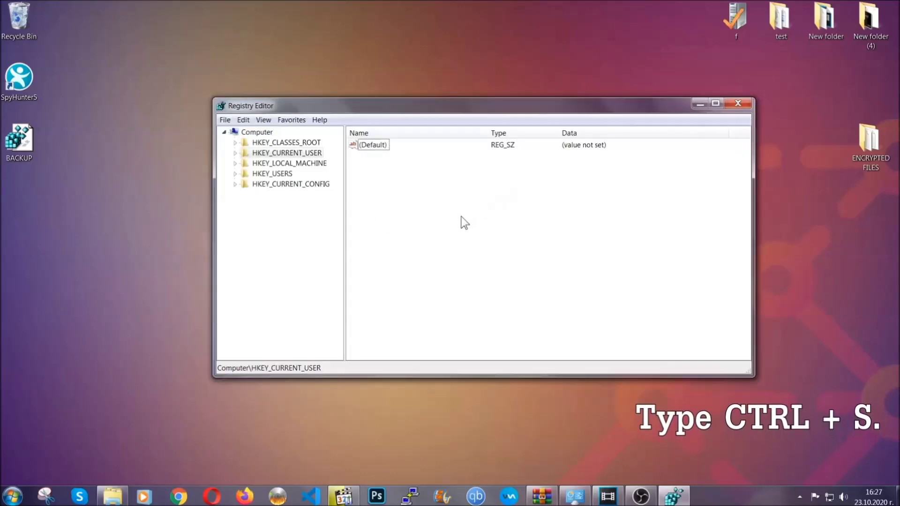
- Search the registry with Find Next and open the Run startup key
key(ctrl+f)
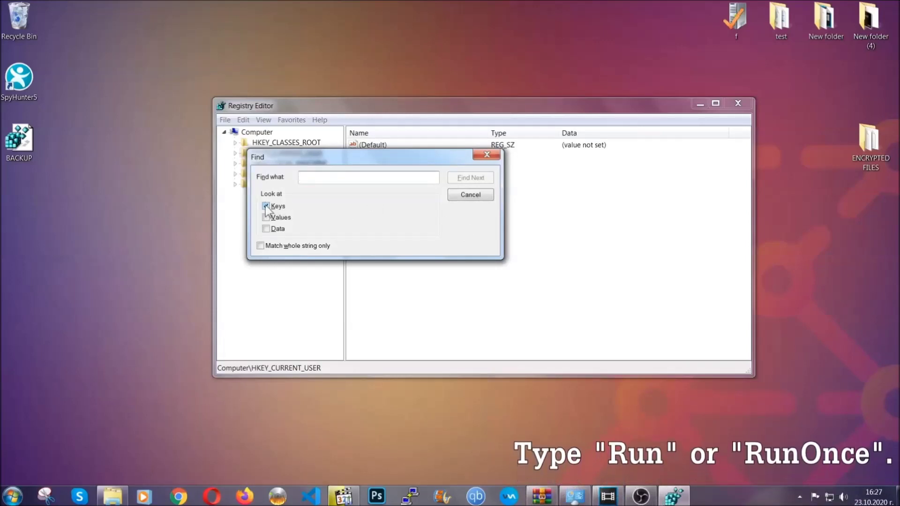
text(R)
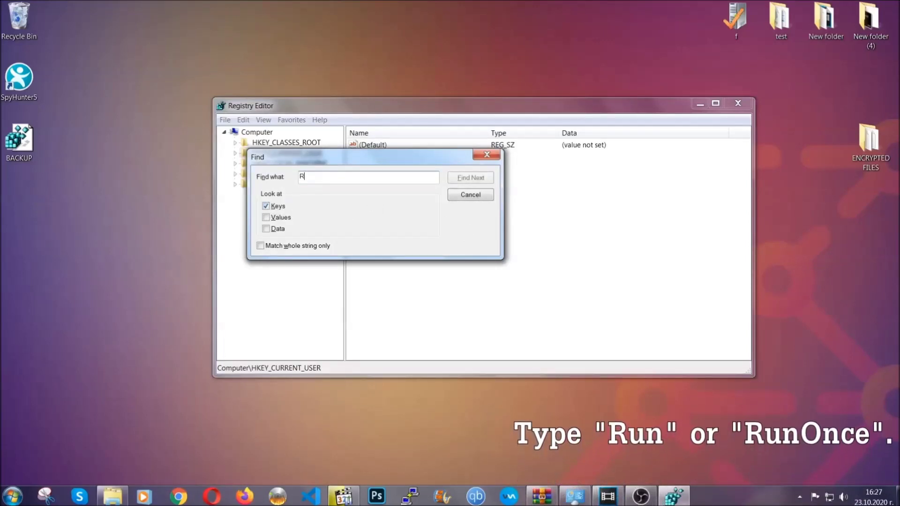
text(unOnce)
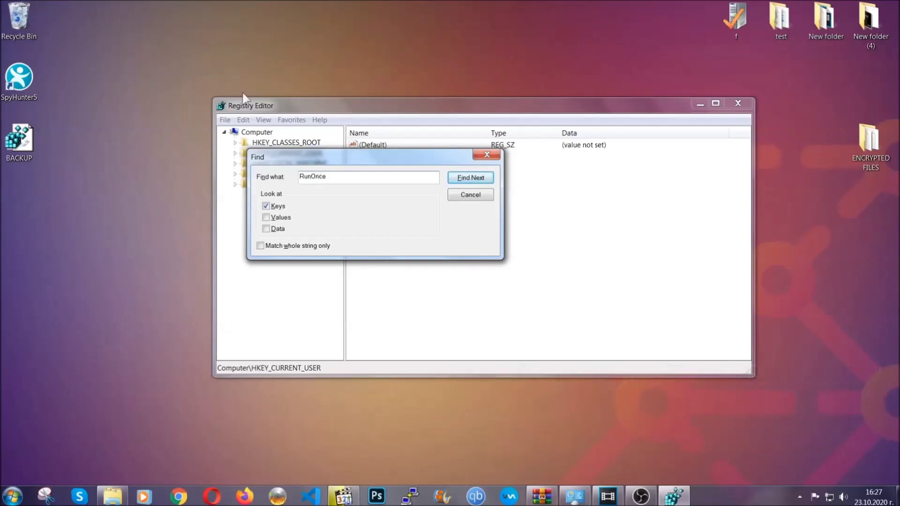
click(470, 178)
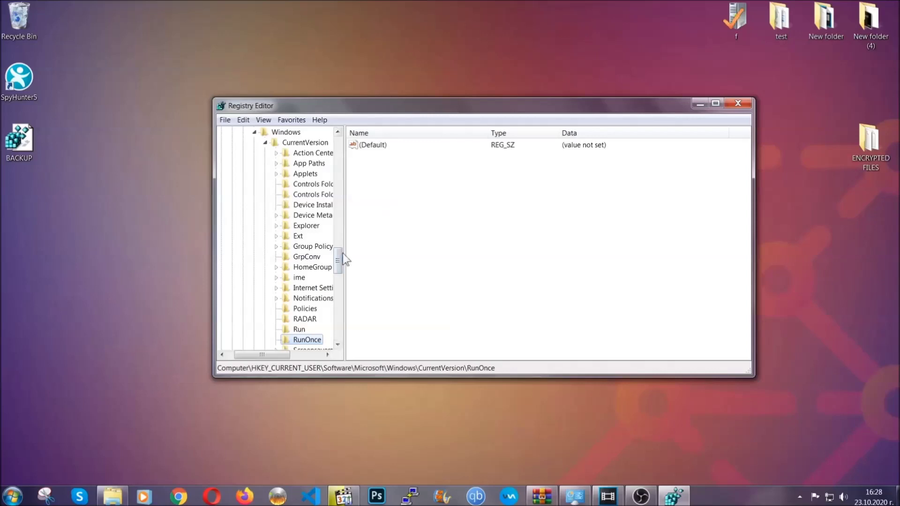
drag(338, 259, 338, 273)
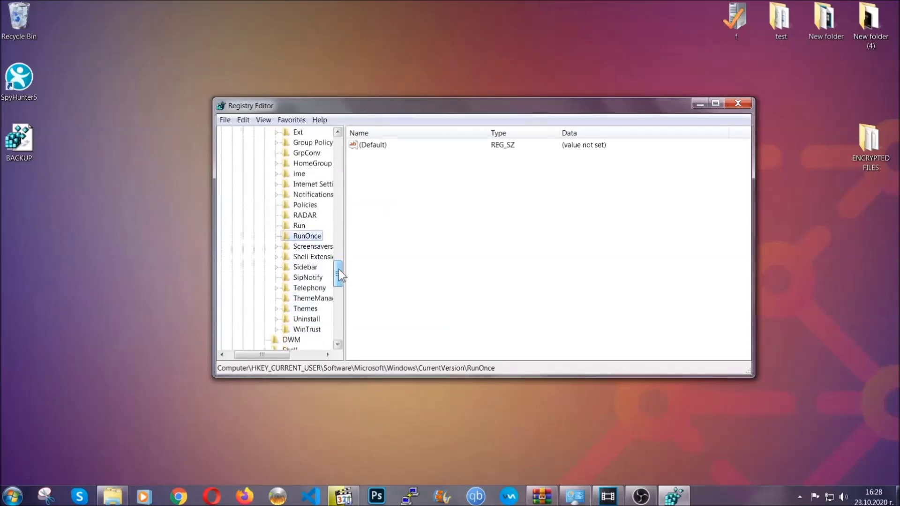
click(298, 225)
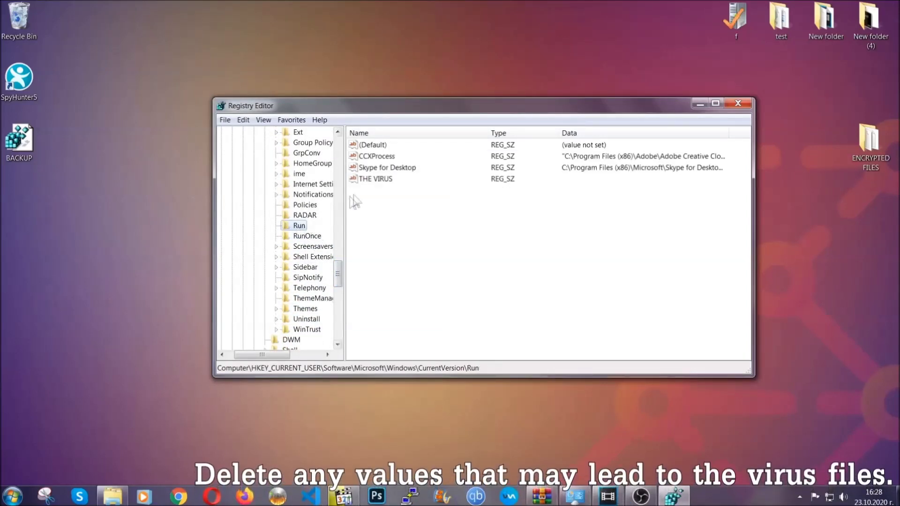
- Delete the THE VIRUS value, close Registry Editor, and bring Chrome forward
click(369, 181)
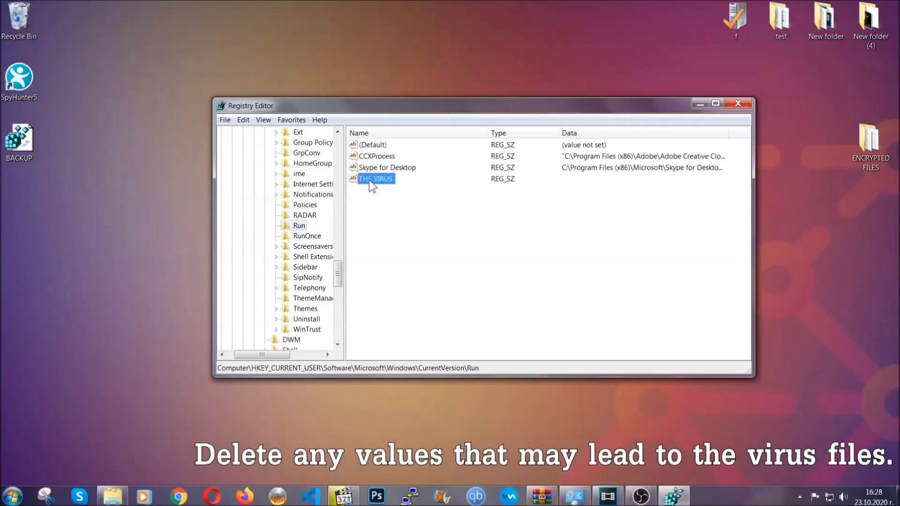
right_click(370, 180)
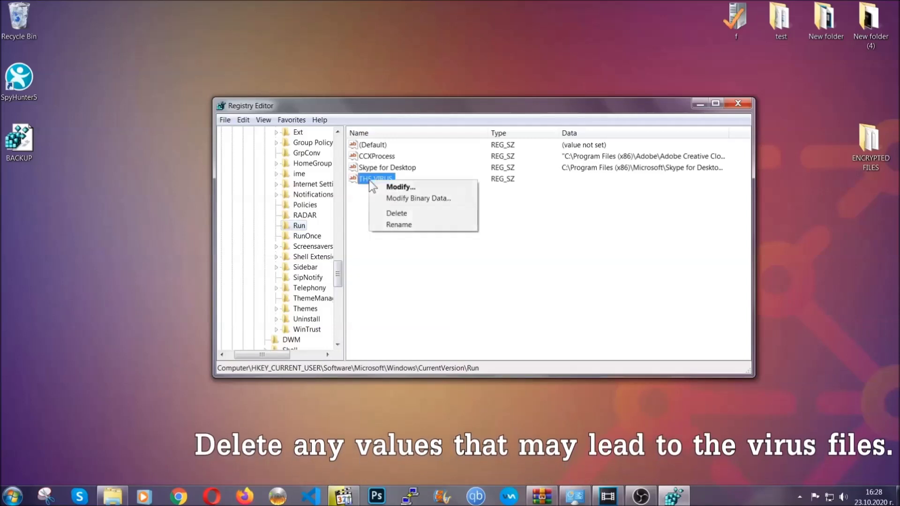
click(388, 214)
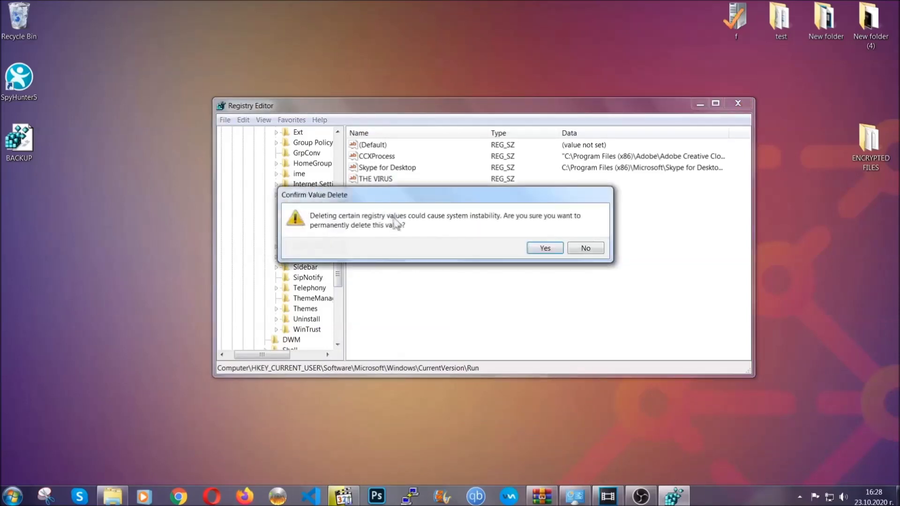
click(545, 248)
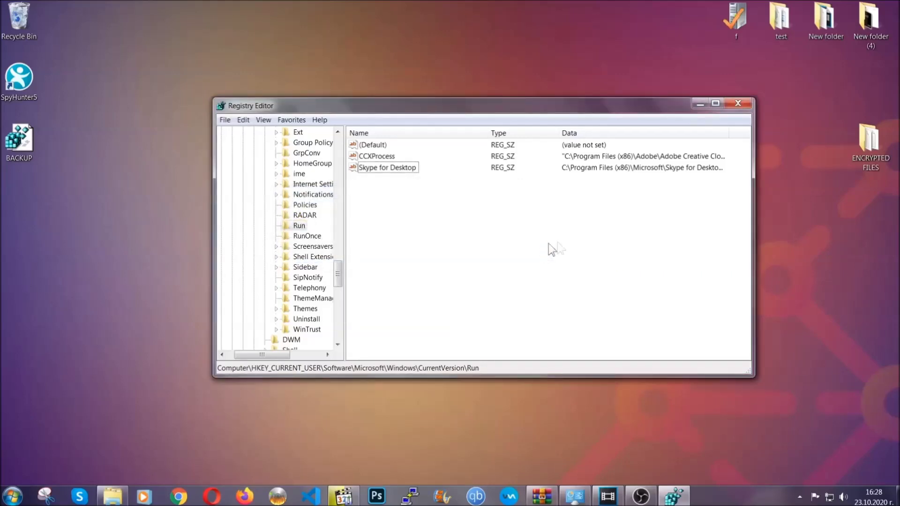
click(738, 104)
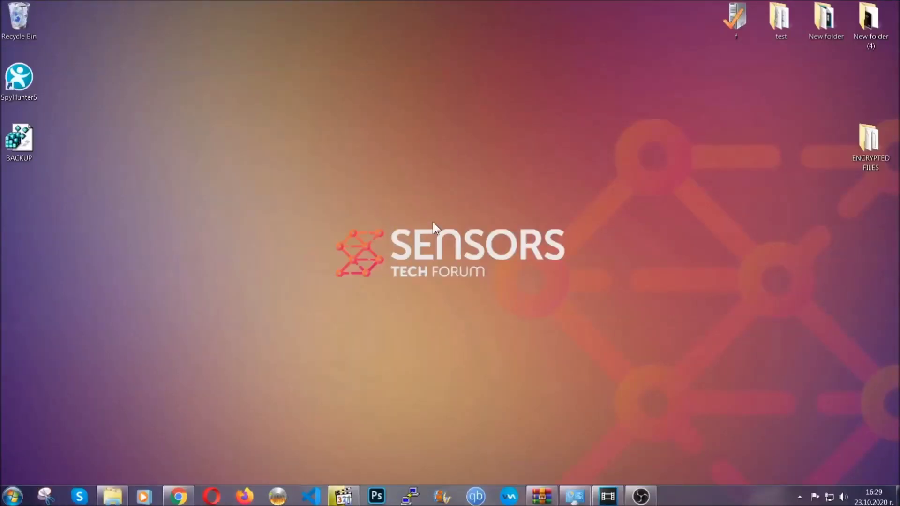
click(179, 497)
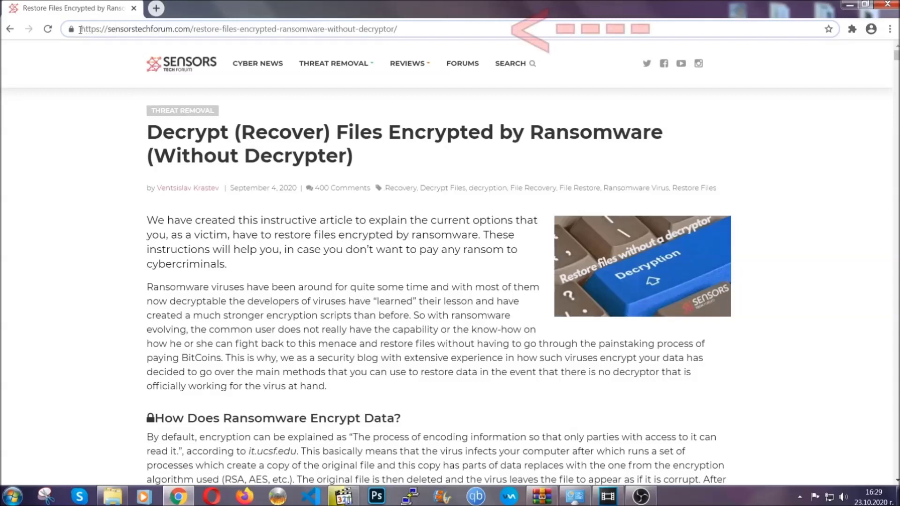
- Select the article's URL and expand Method 2, restoring data via Windows Backup
drag(81, 29, 406, 33)
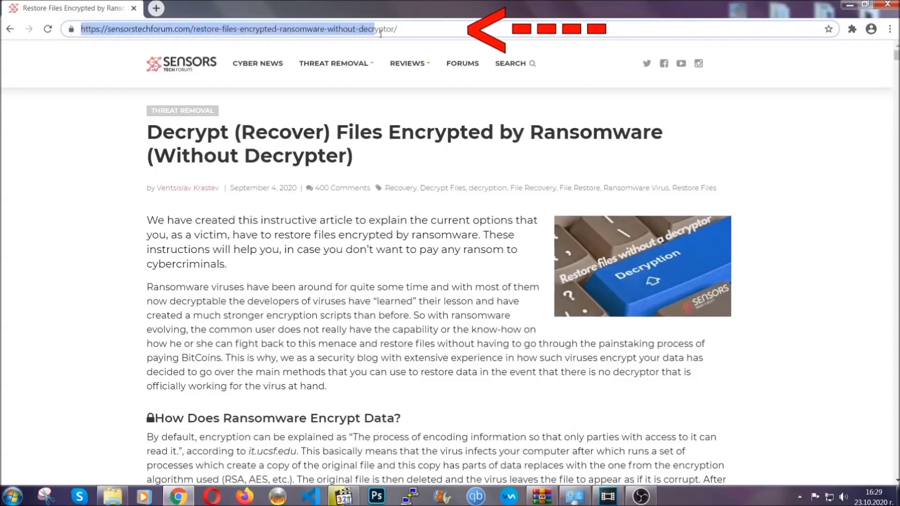
mouse_move(408, 63)
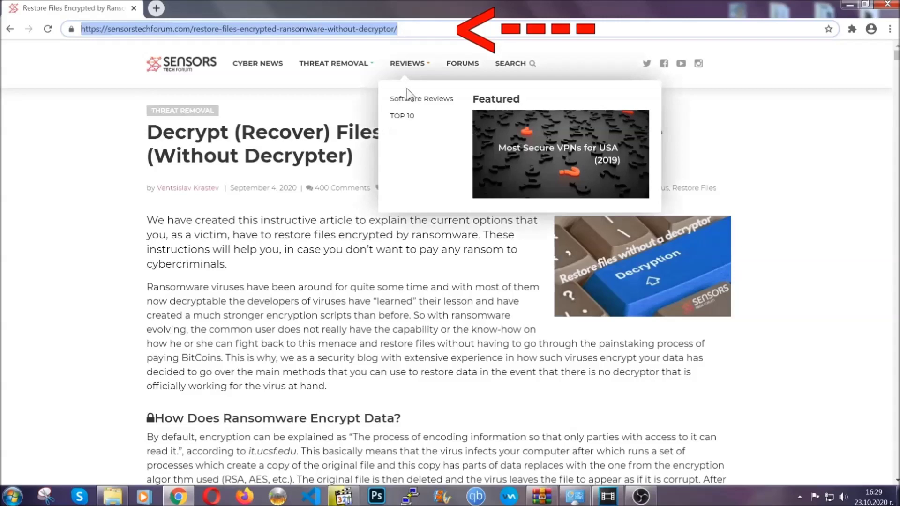
scroll(462, 253, down, 3)
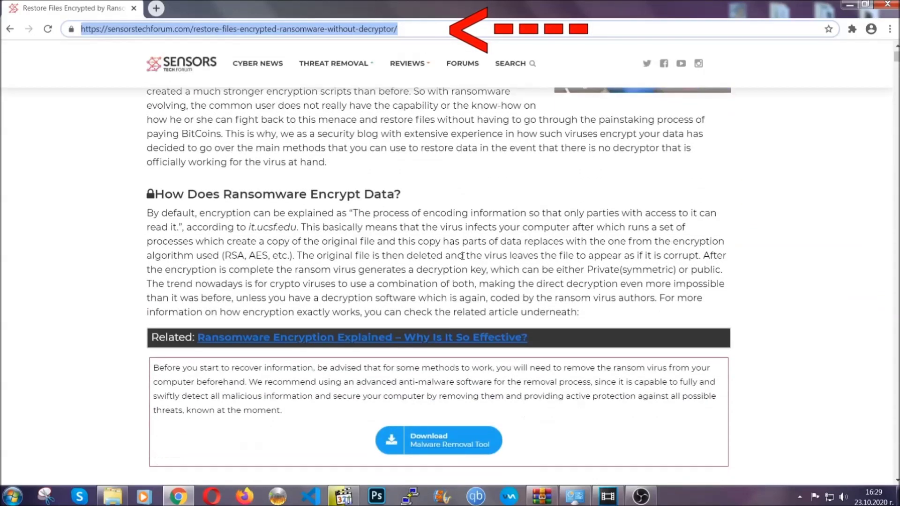
scroll(462, 255, down, 1)
scroll(463, 255, down, 1)
scroll(463, 257, down, 2)
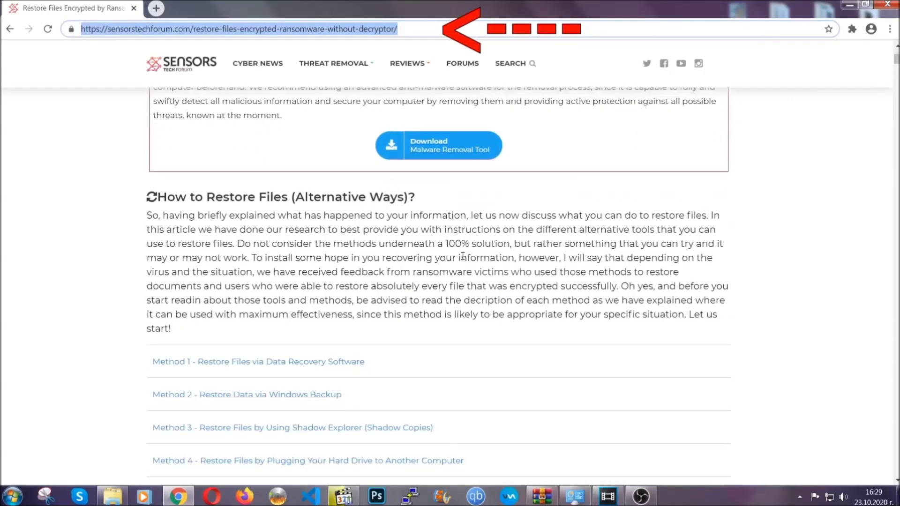
scroll(462, 257, down, 1)
scroll(464, 259, down, 2)
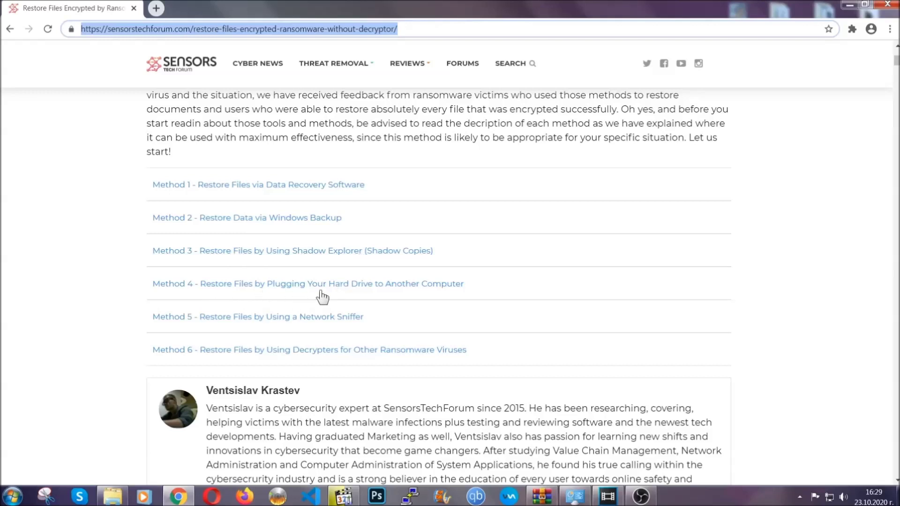
click(281, 218)
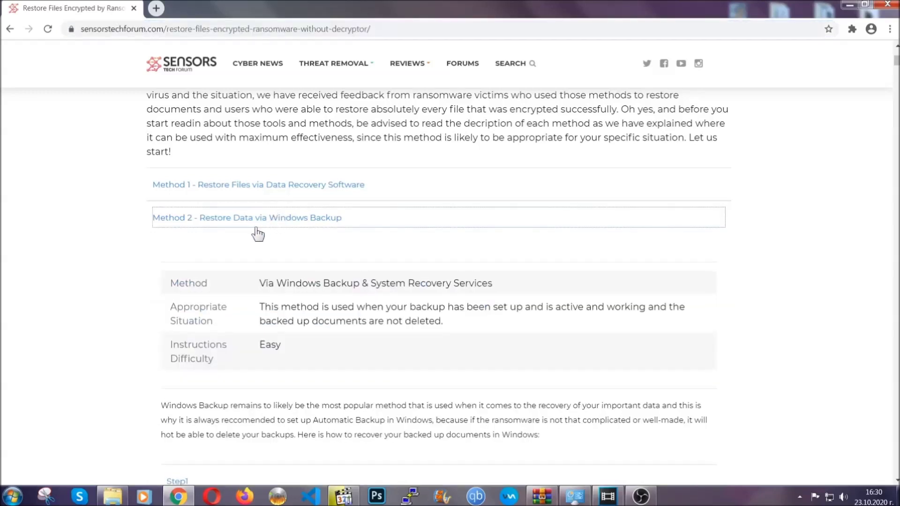
- Expand Steps 1, 2 and 3 of the Windows Backup method, then minimize Chrome to the desktop
drag(262, 282, 316, 350)
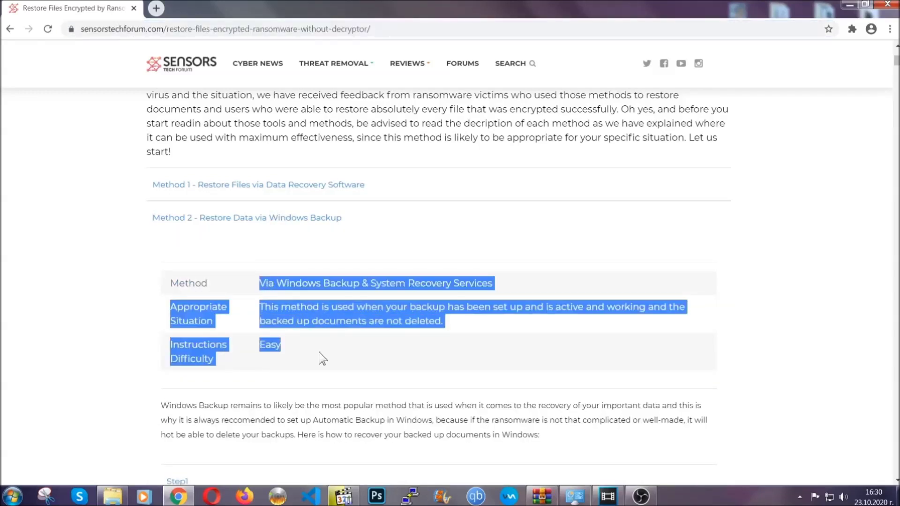
click(320, 351)
scroll(321, 350, down, 3)
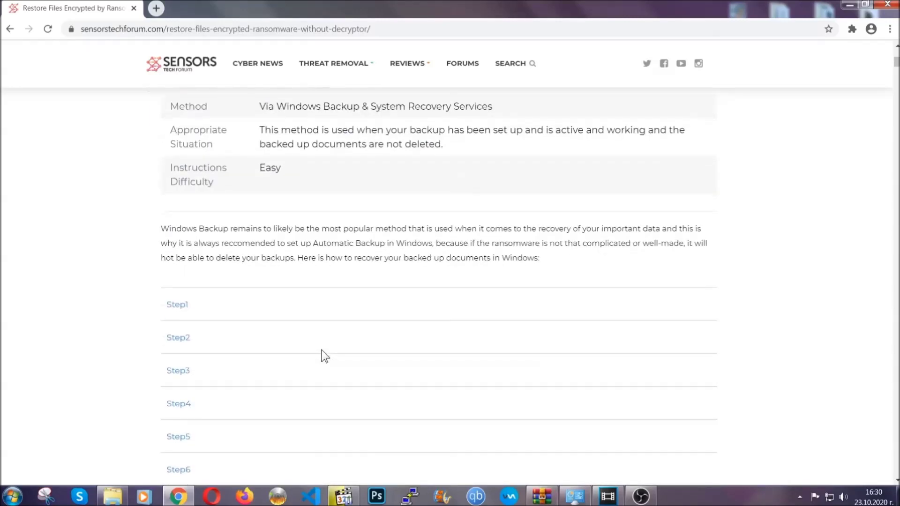
scroll(321, 350, down, 1)
click(185, 246)
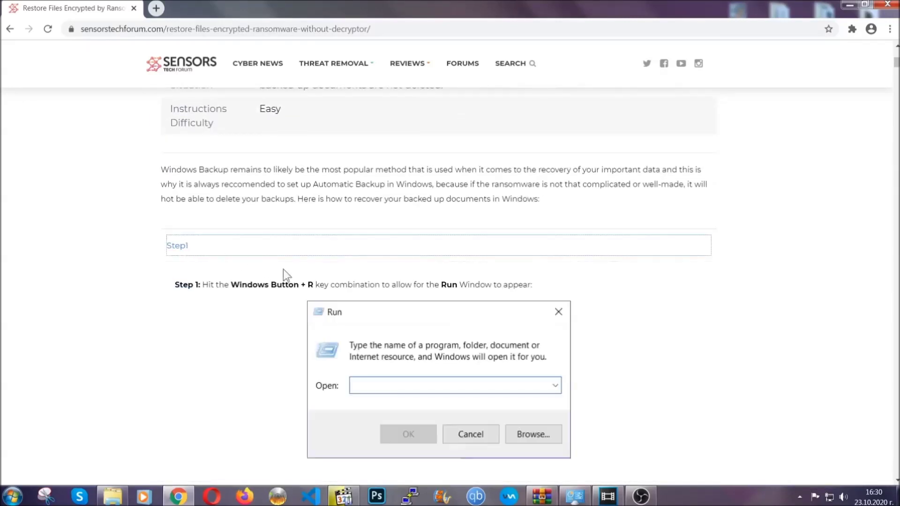
scroll(422, 292, down, 3)
click(209, 294)
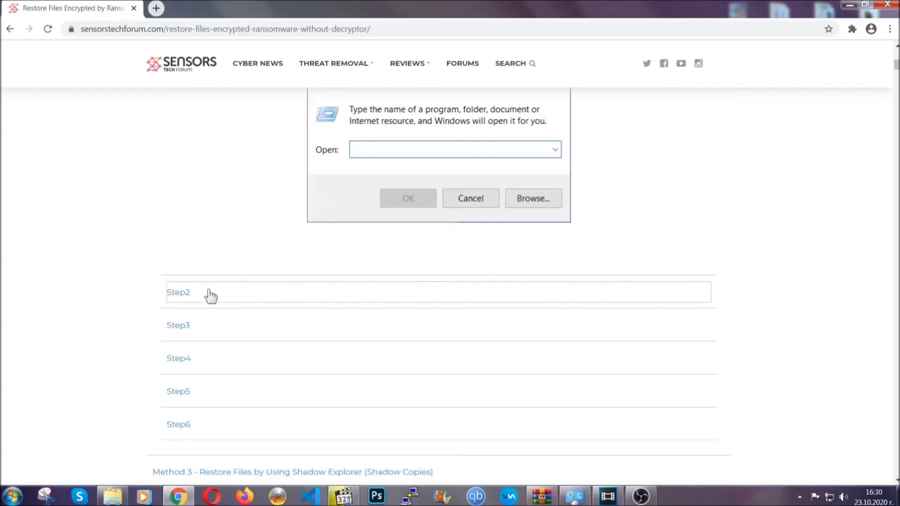
scroll(380, 299, down, 3)
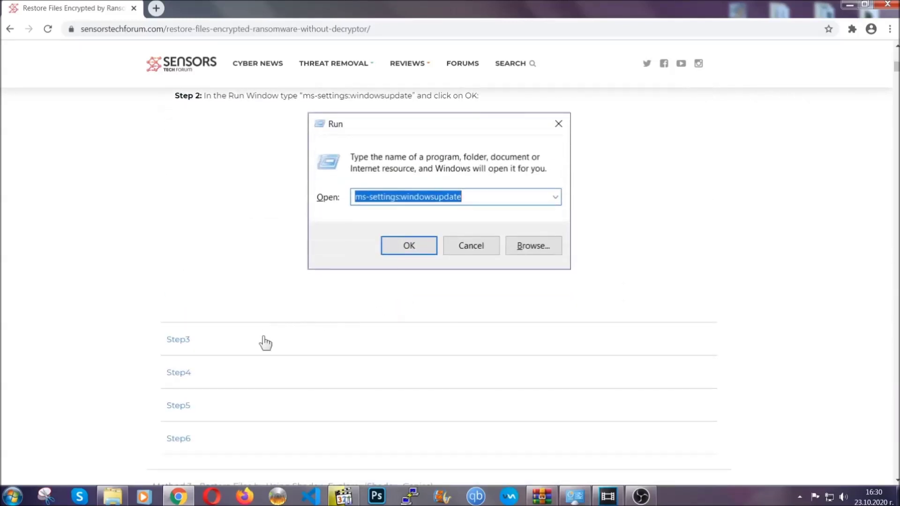
click(266, 343)
scroll(337, 323, down, 3)
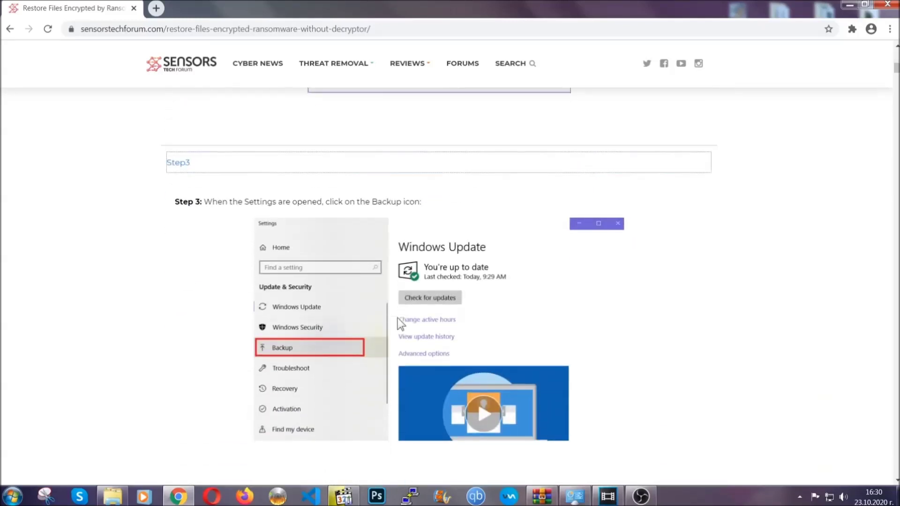
scroll(397, 318, down, 2)
scroll(396, 321, down, 1)
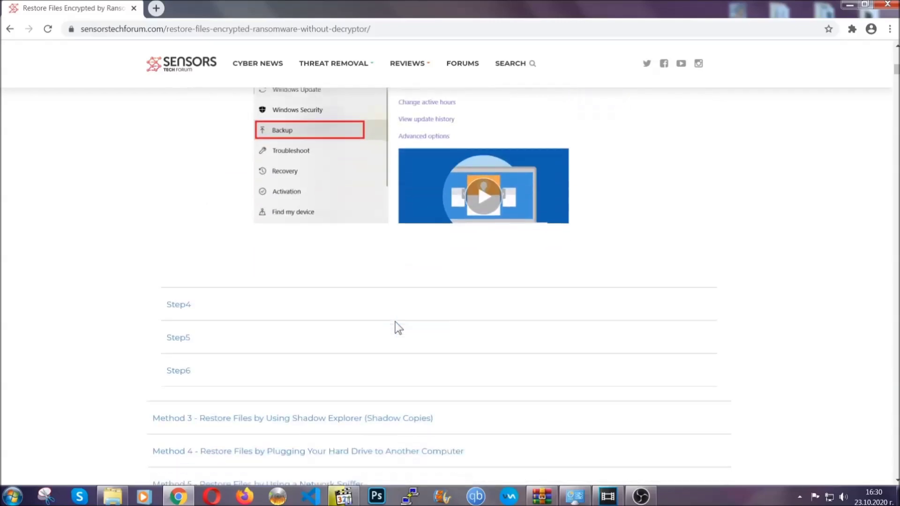
scroll(395, 326, down, 1)
scroll(396, 326, down, 2)
scroll(395, 326, down, 2)
scroll(396, 325, down, 1)
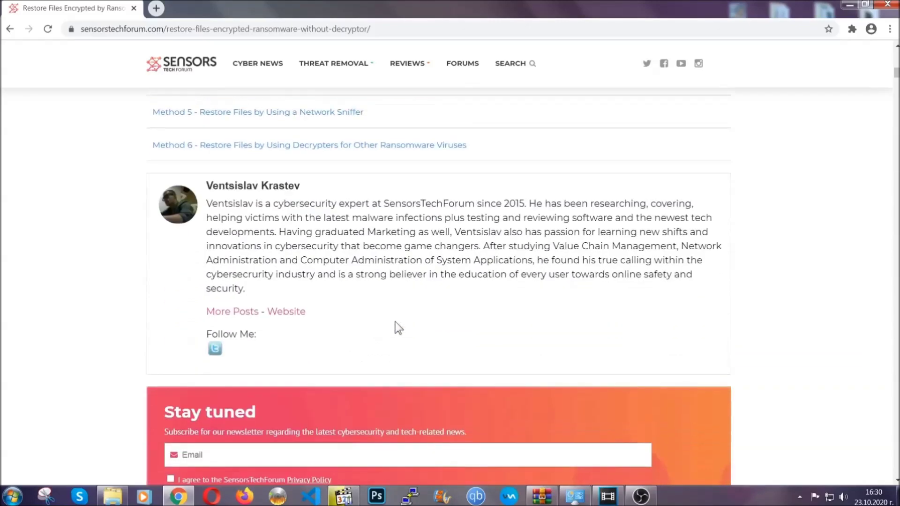
scroll(395, 327, up, 3)
scroll(394, 331, up, 5)
scroll(393, 335, up, 5)
scroll(394, 336, up, 5)
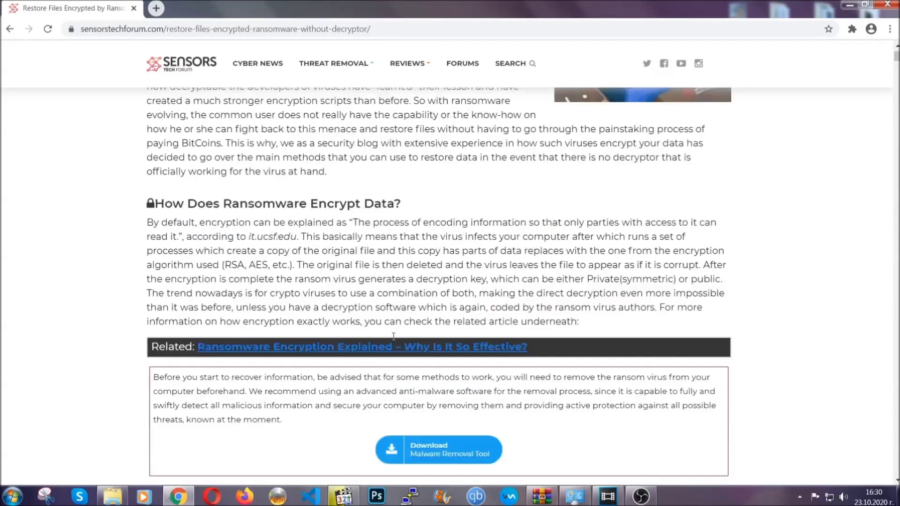
scroll(393, 336, up, 3)
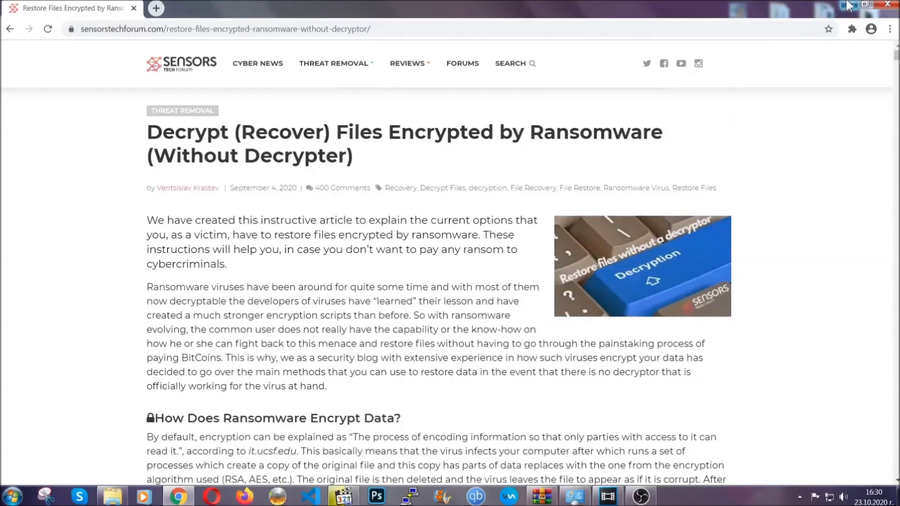
click(849, 6)
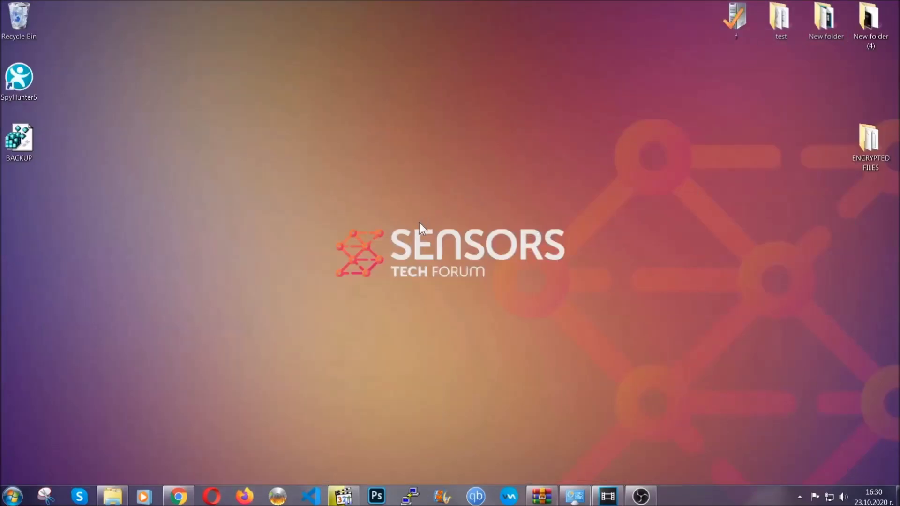